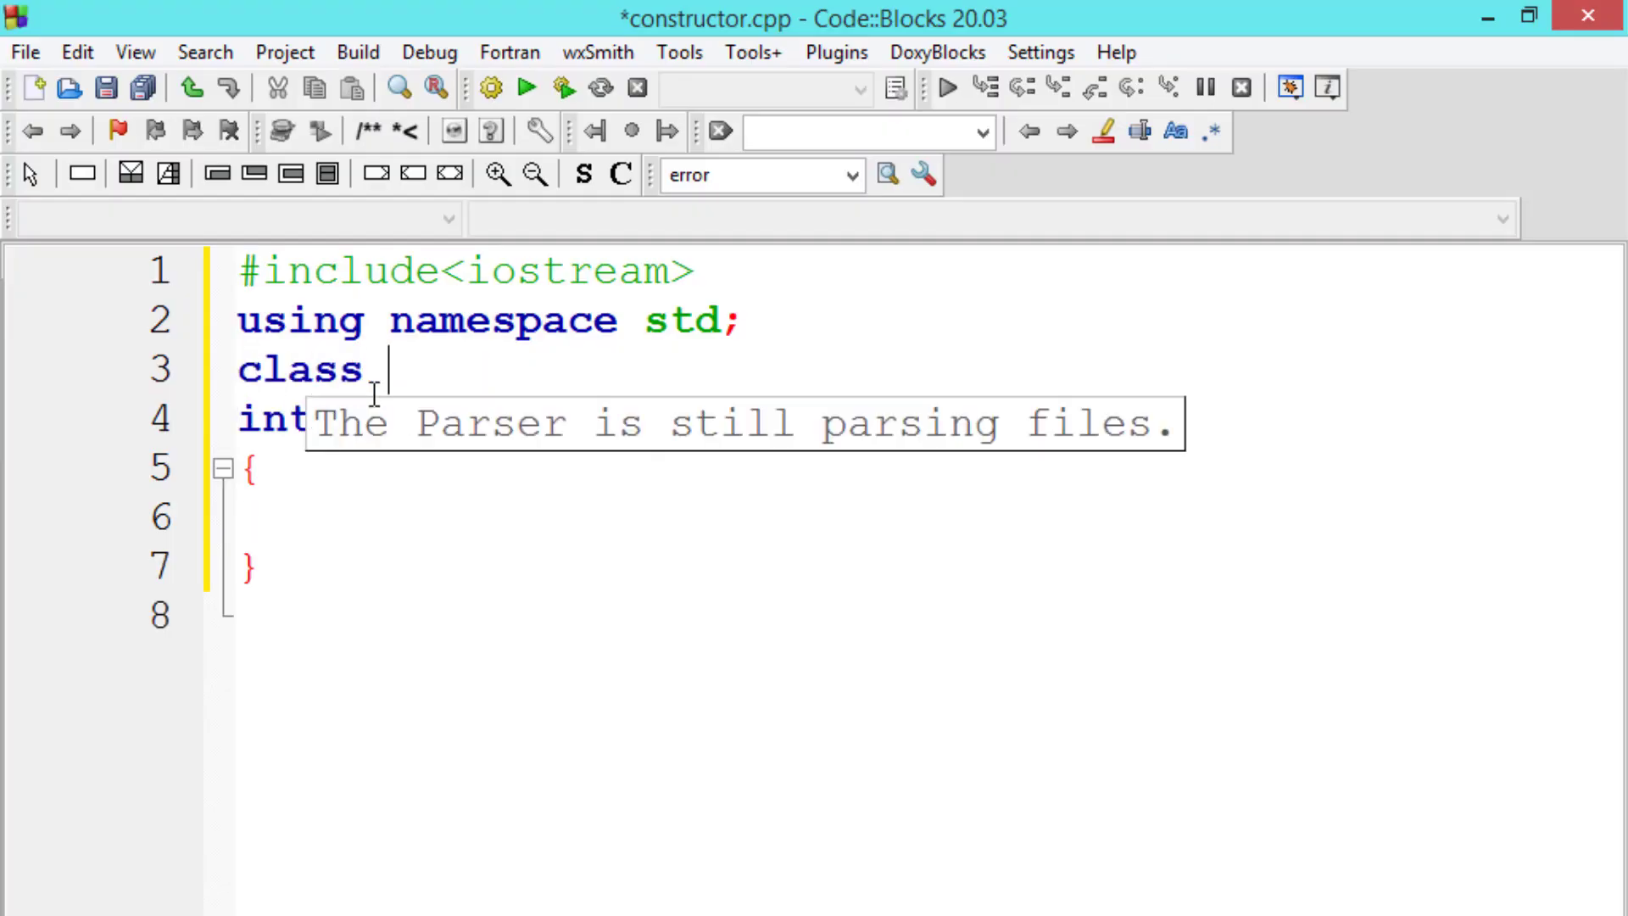
type("Studend")
Step: Declare class Student above main with public members string name, int age and float cgpa
key("BackSpace")
type("t{")
key("Return")
key("Return")
key("Up")
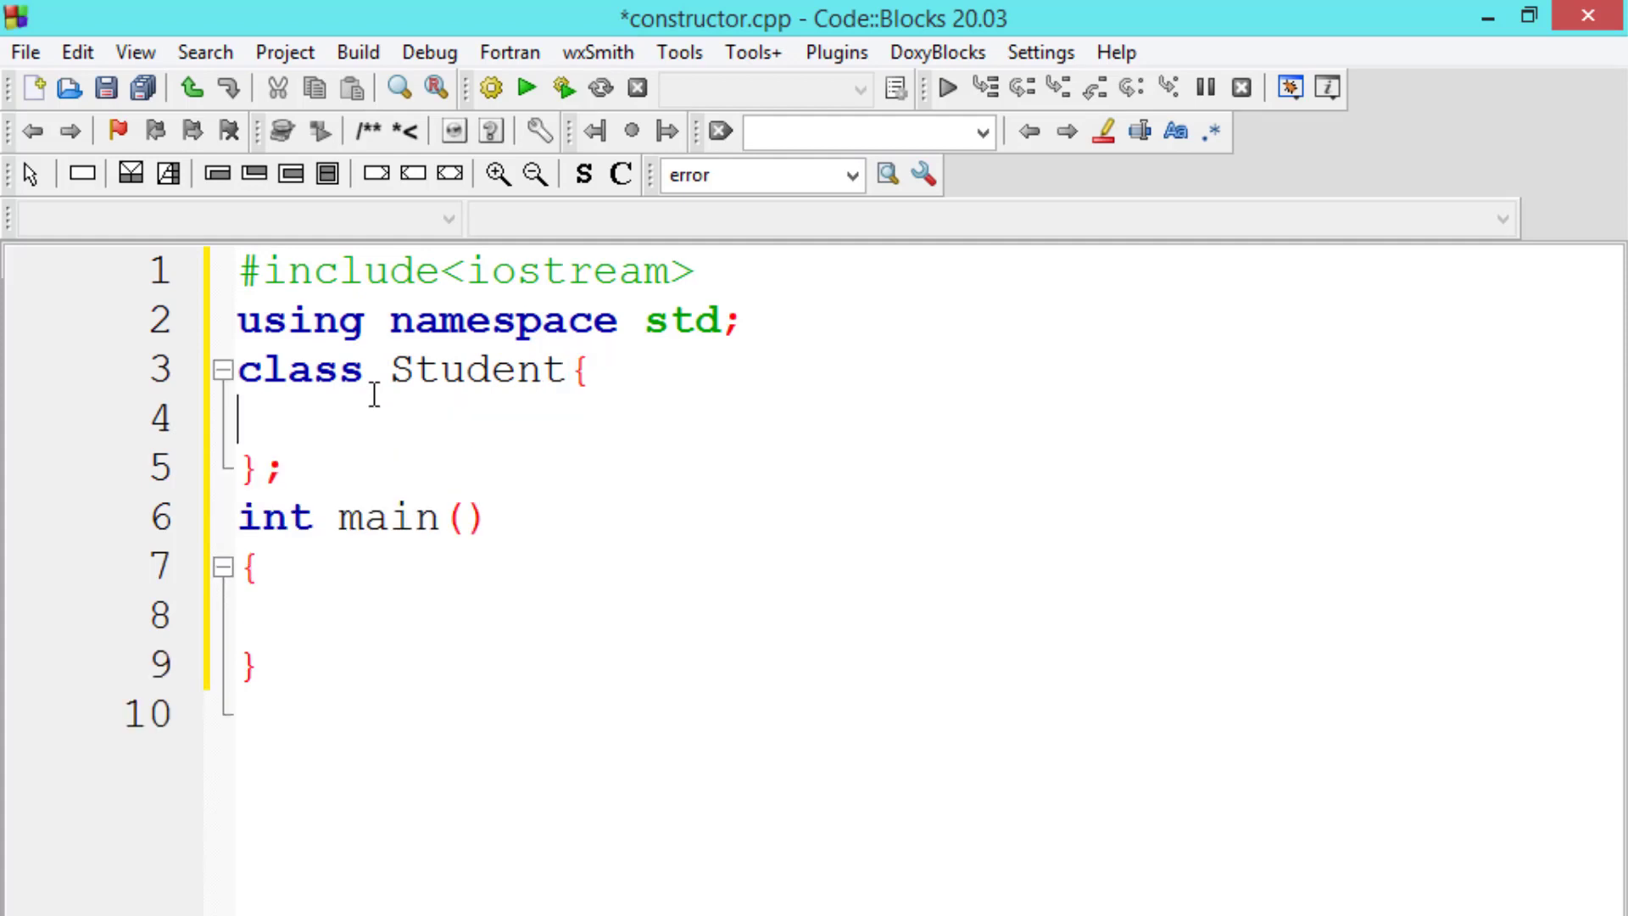
key("Tab")
type("string n")
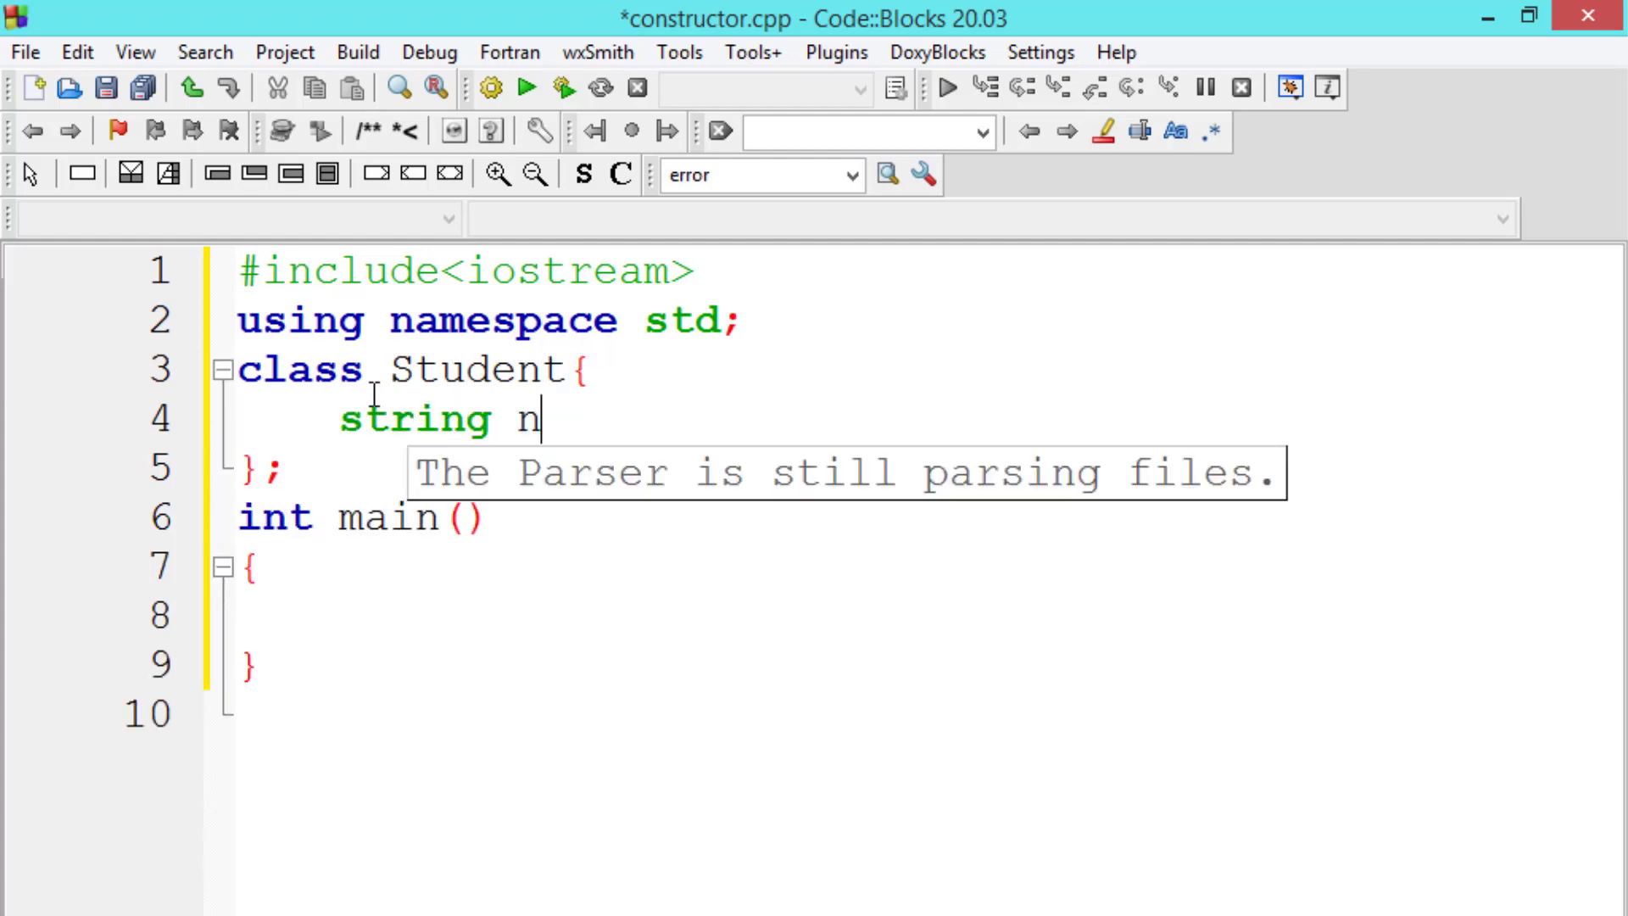
type("ame;")
key("Return")
type("int age;")
key("Return")
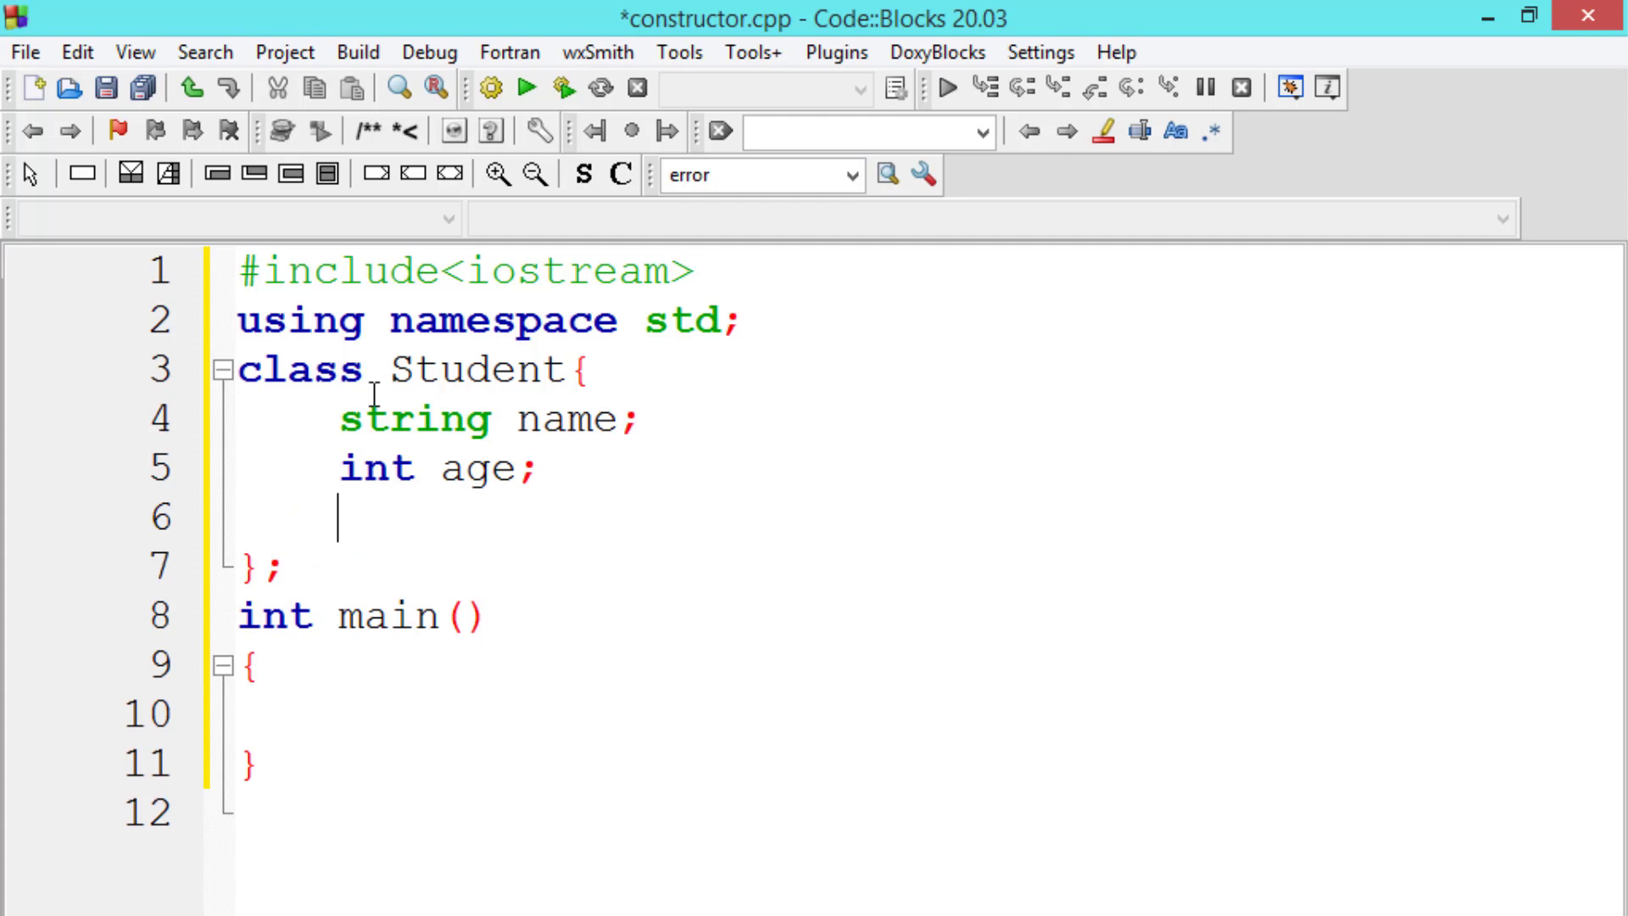
type("cgpa")
key("Left")
key("Home")
type("fl")
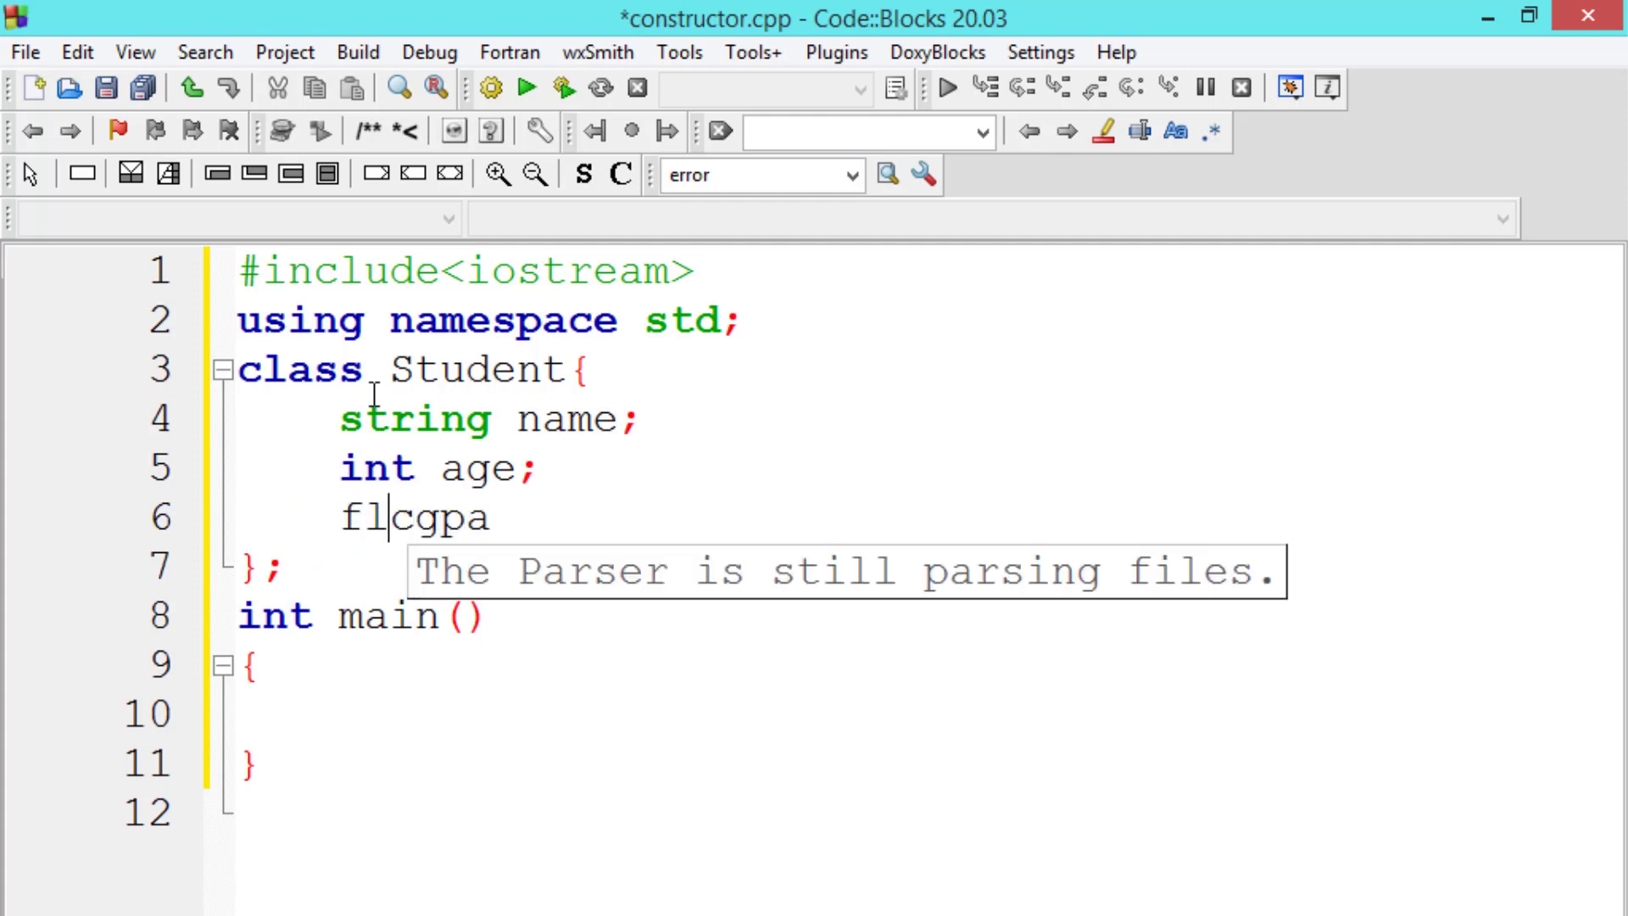
type("oat")
key("Right")
key("End")
type(";")
Step: Begin a Student() constructor on a new line below the class header
key("Up")
key("Up")
key("Up")
key("End")
key("Return")
type("pu")
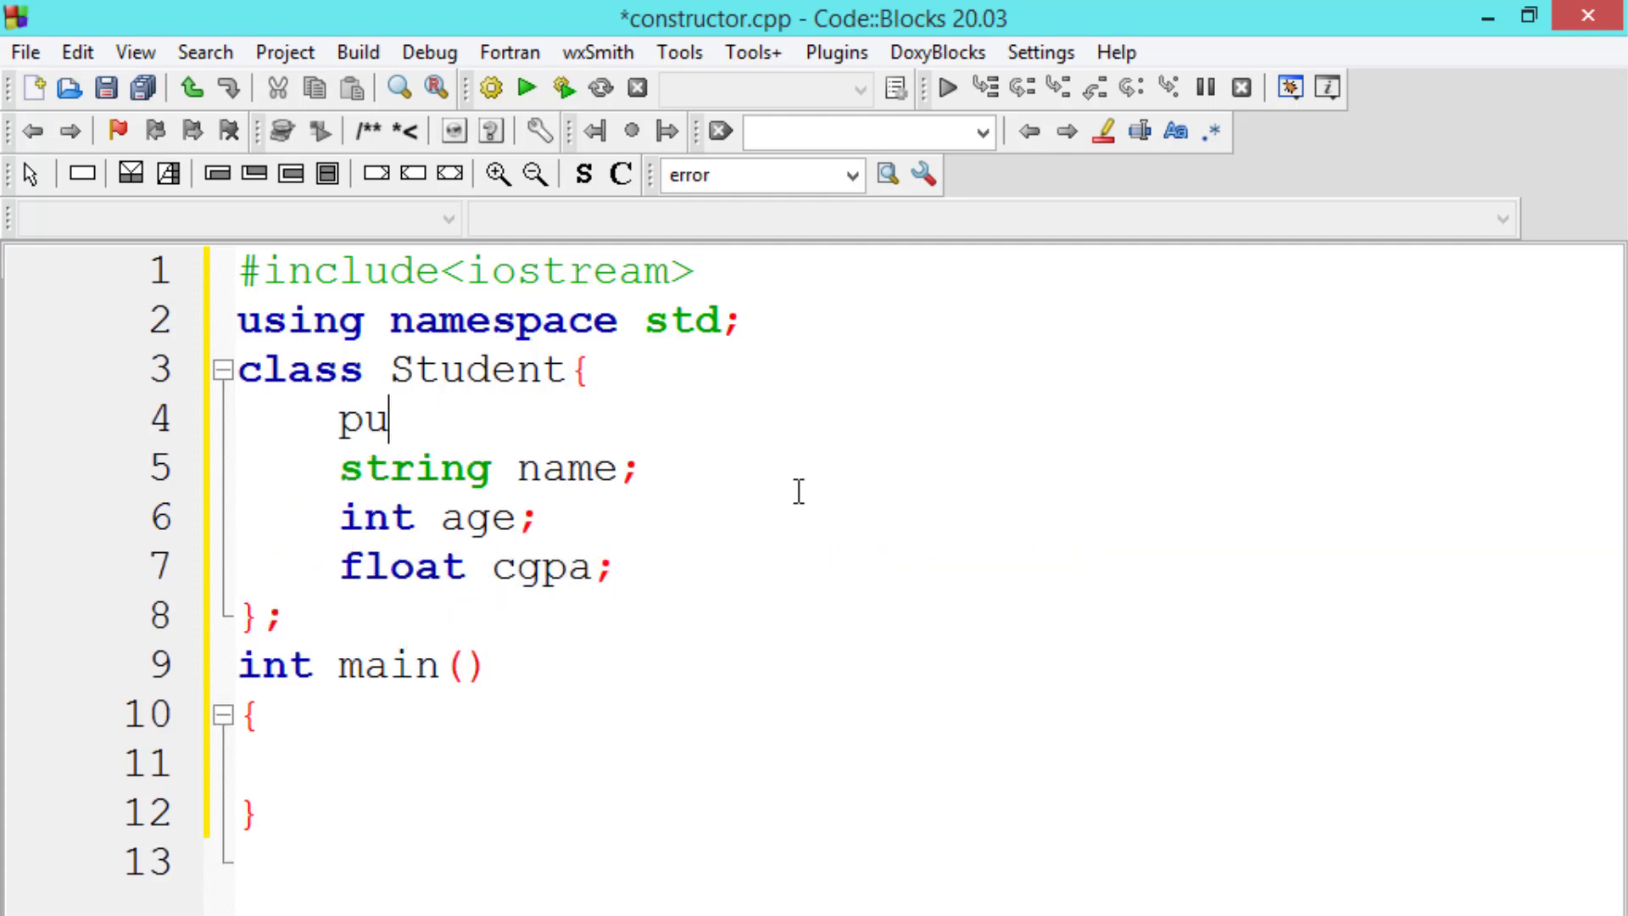
type("blic:")
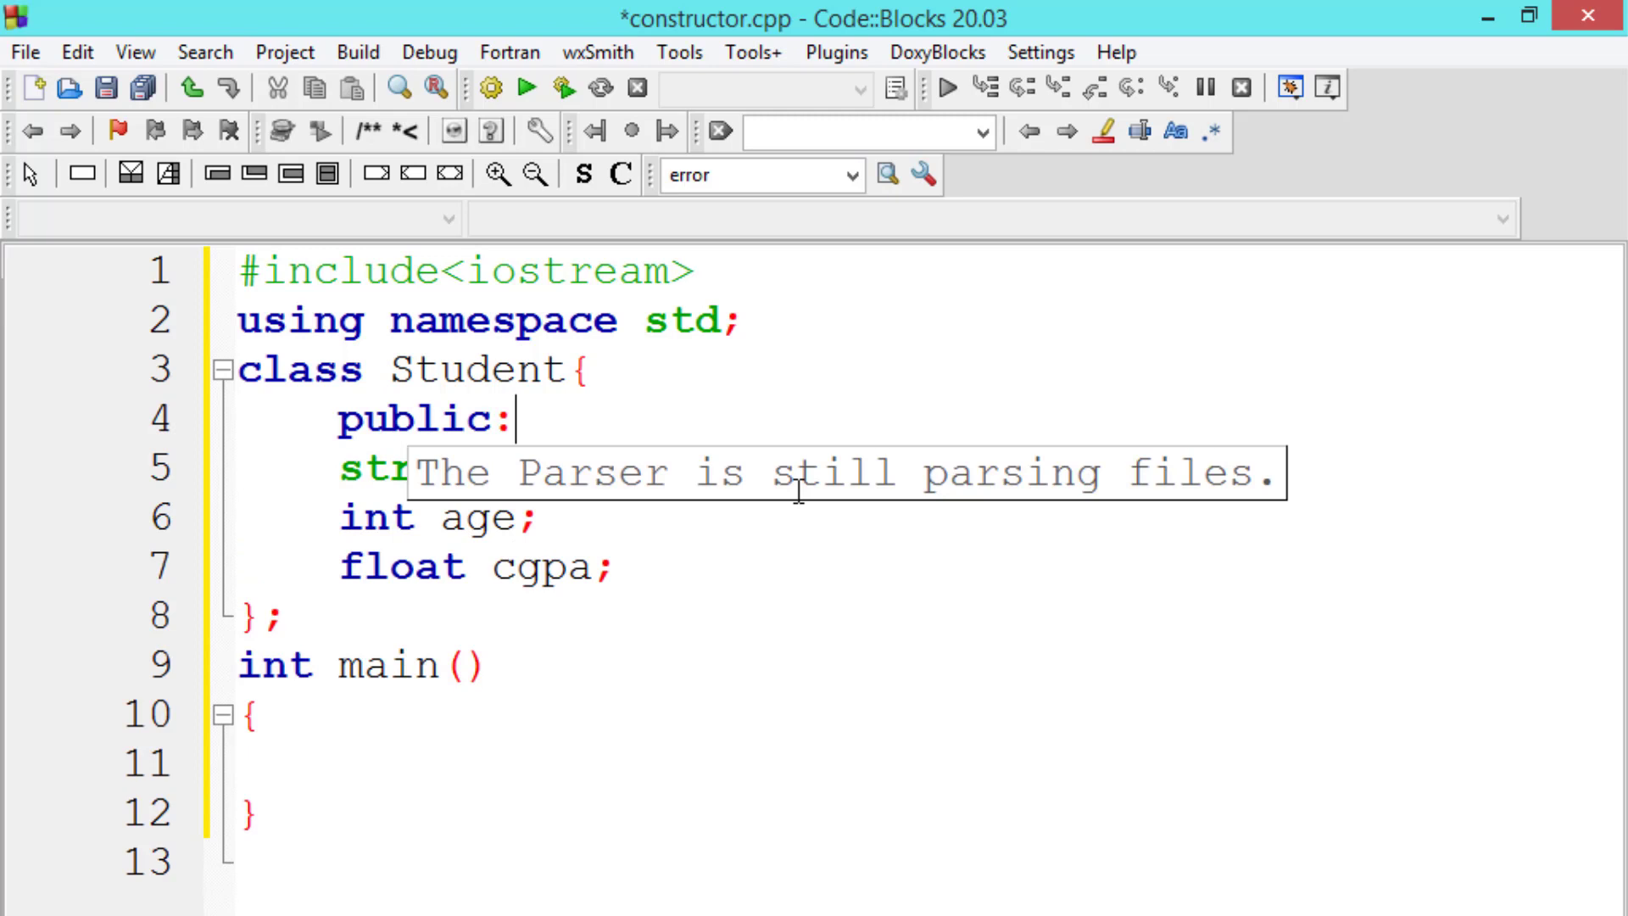
key("Down")
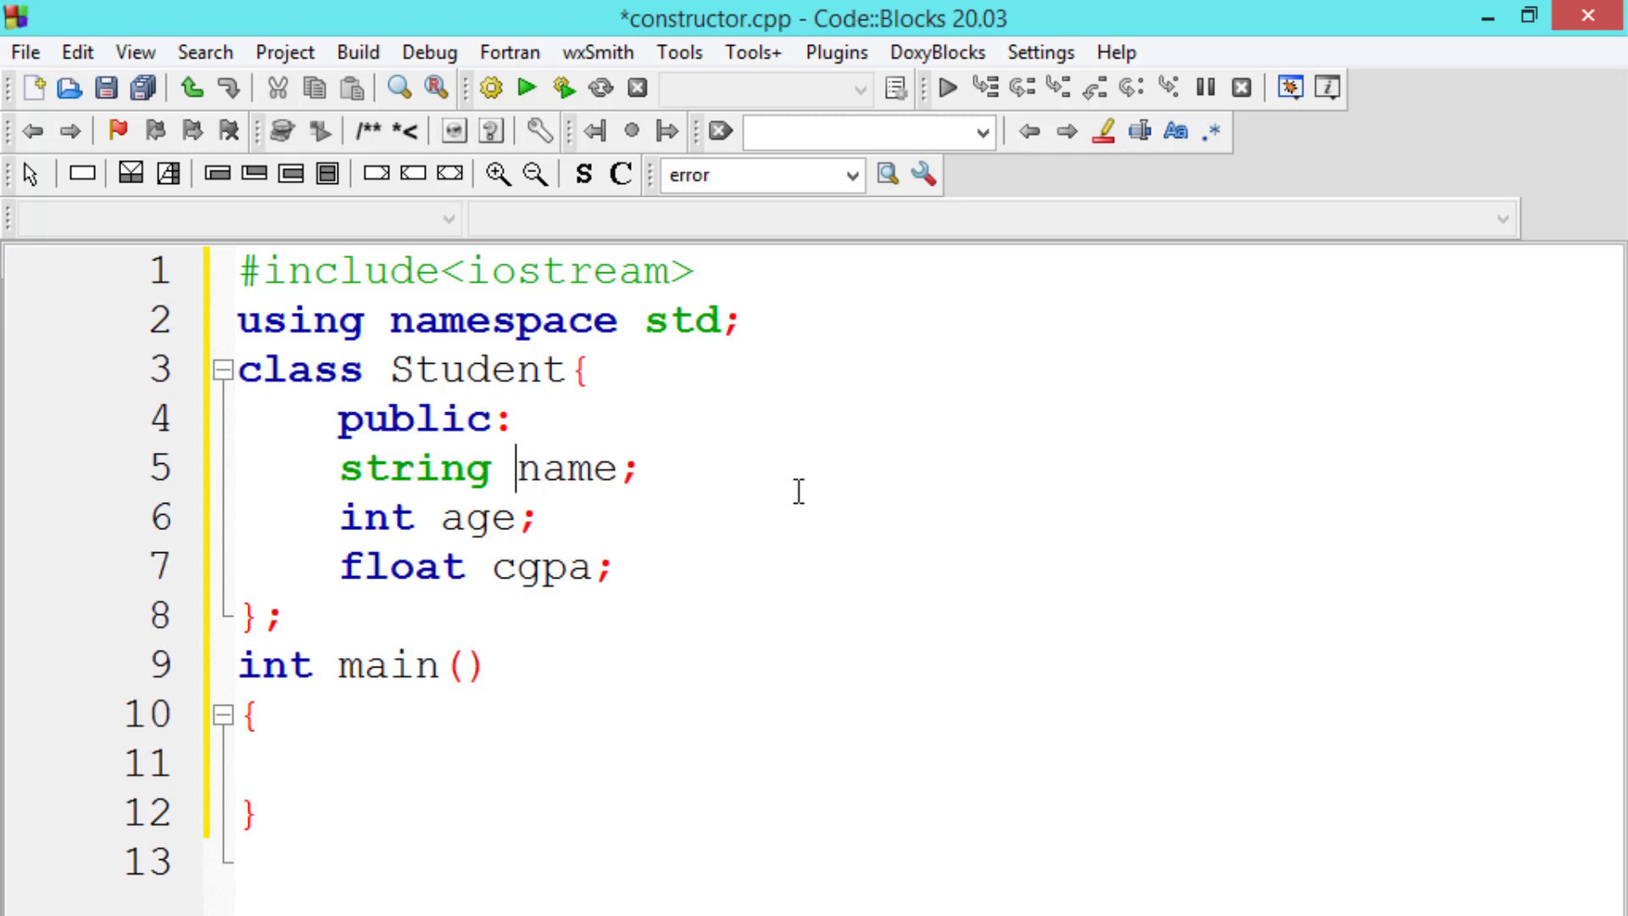
Step: Add the Student() constructor with an open body below the member declarations
key("Down")
key("Down")
key("End")
key("Return")
key("Return")
type("Student()")
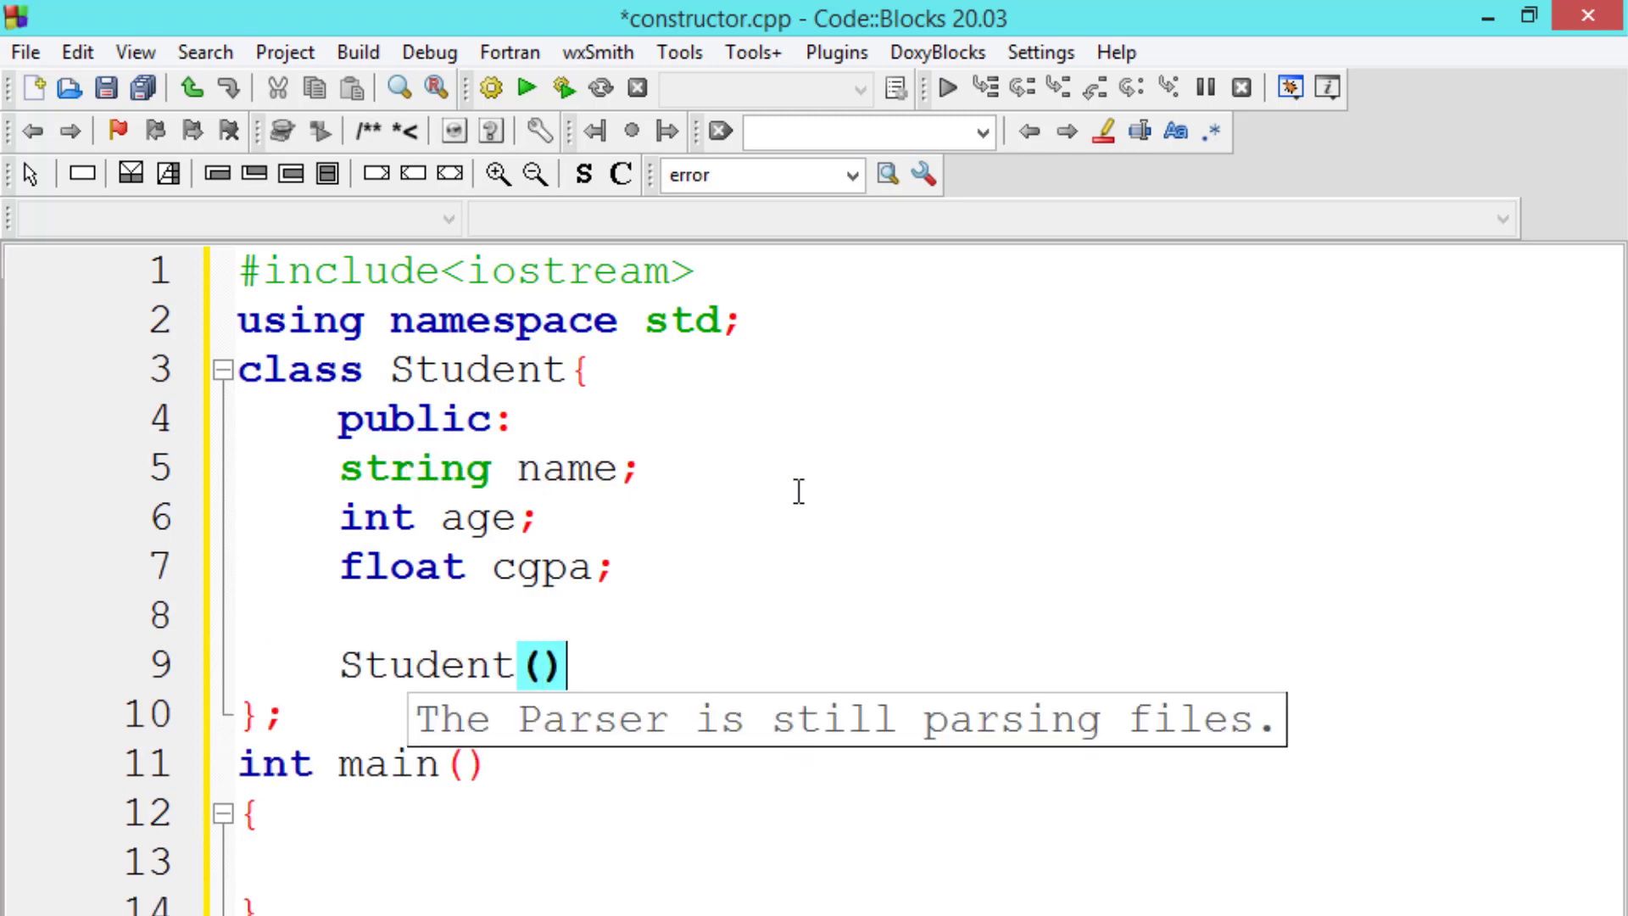
key("Home")
key("Right")
key("Right")
key("Right")
key("End")
key("Return")
type("{")
Step: In the constructor, set name to "Ali", age to 18 and cgpa to 3.5
key("Return")
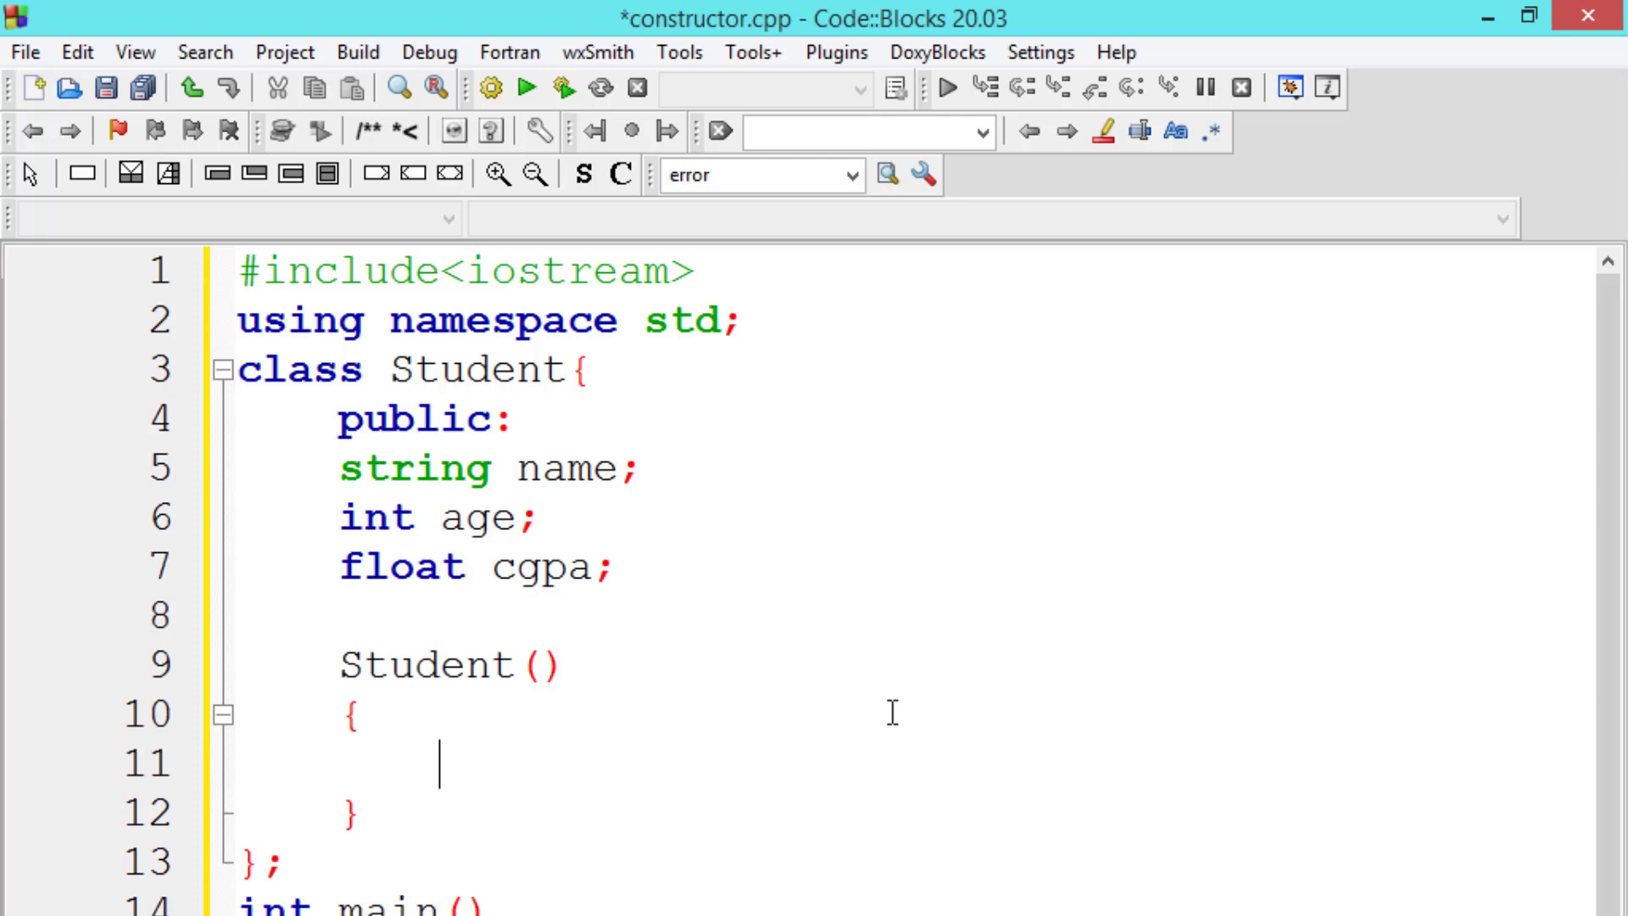
type("name = \"ali\";")
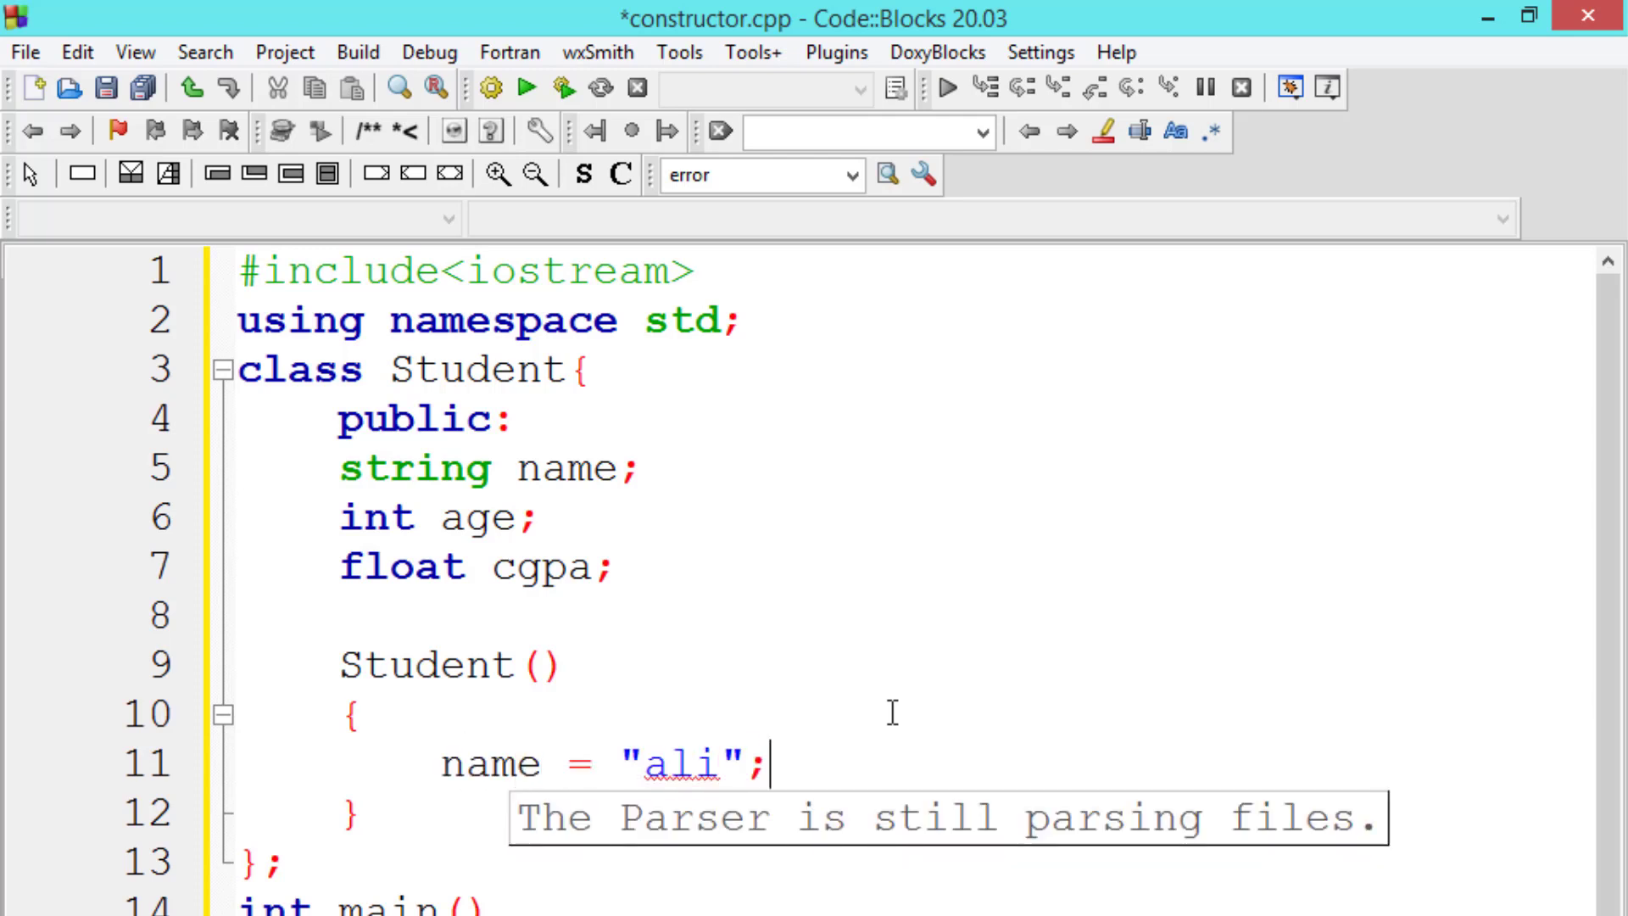
key("Left")
key("Left")
key("Left")
key("BackSpace")
type("A")
key("End")
key("Return")
type("age = 1")
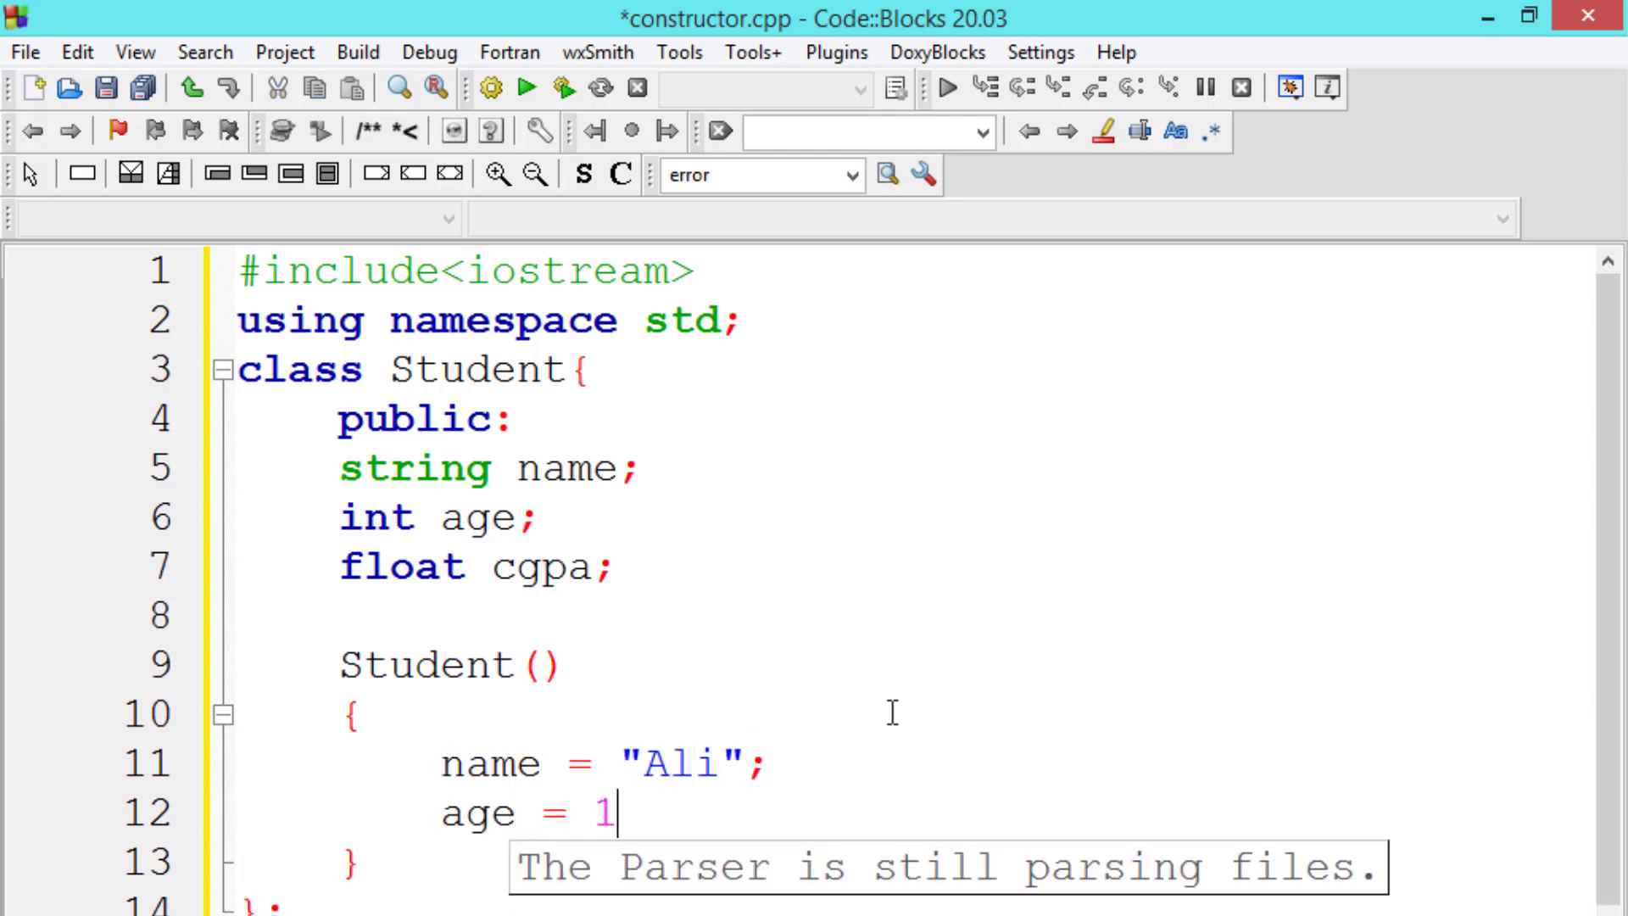
type("8;")
key("Return")
type("cgpa = ")
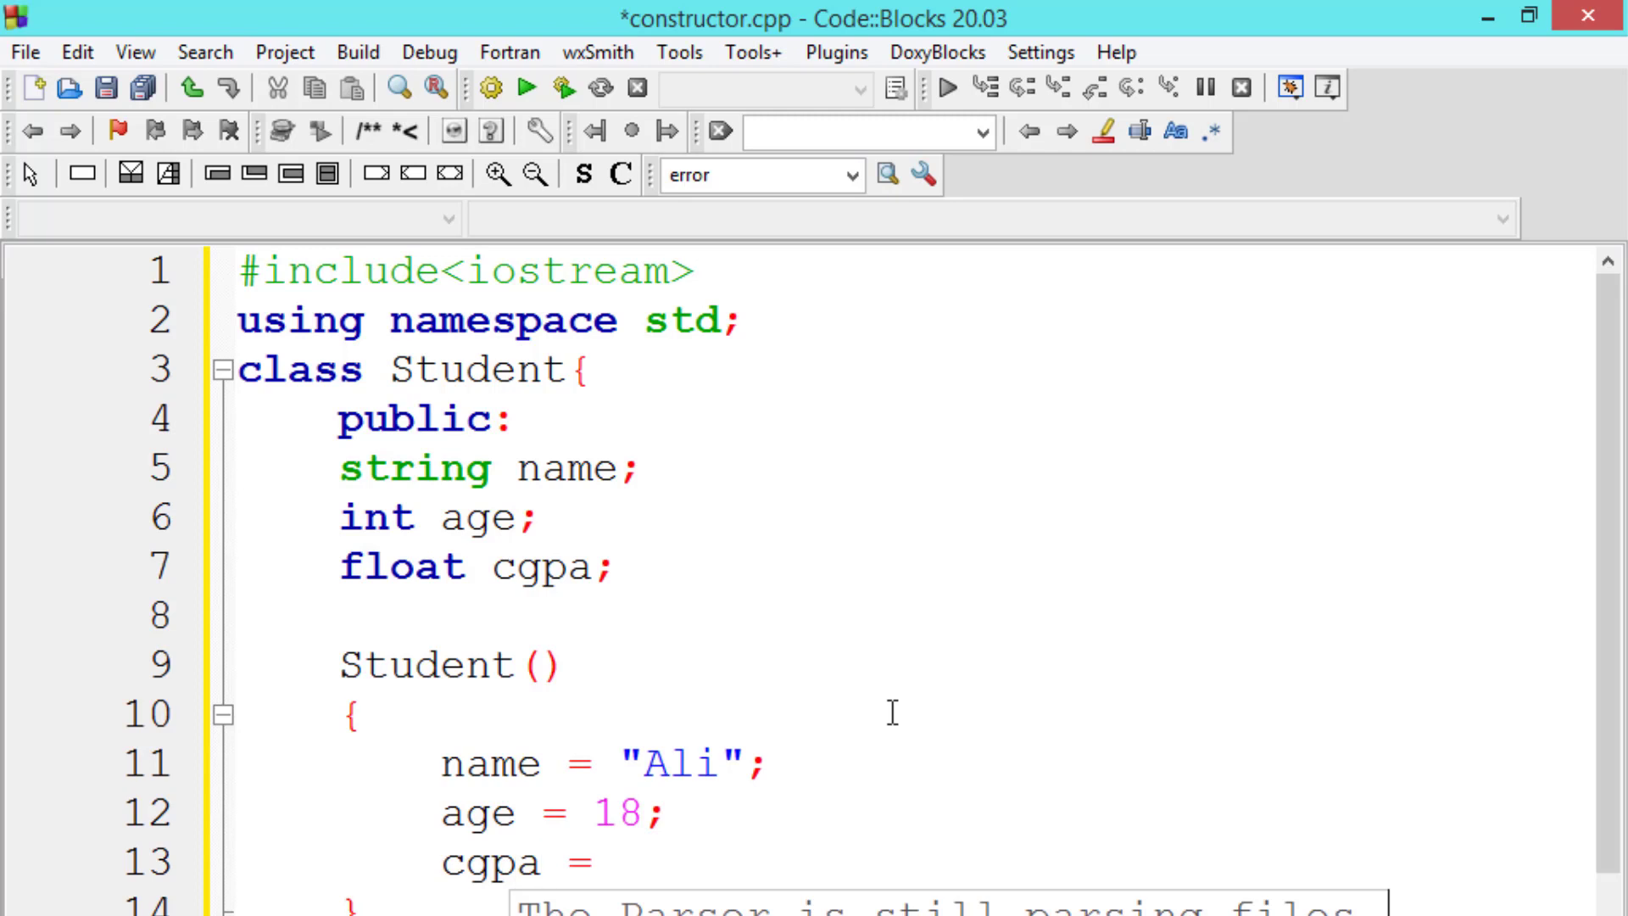
type("3.5;")
Step: Add a void display() function below the constructor
key("Down")
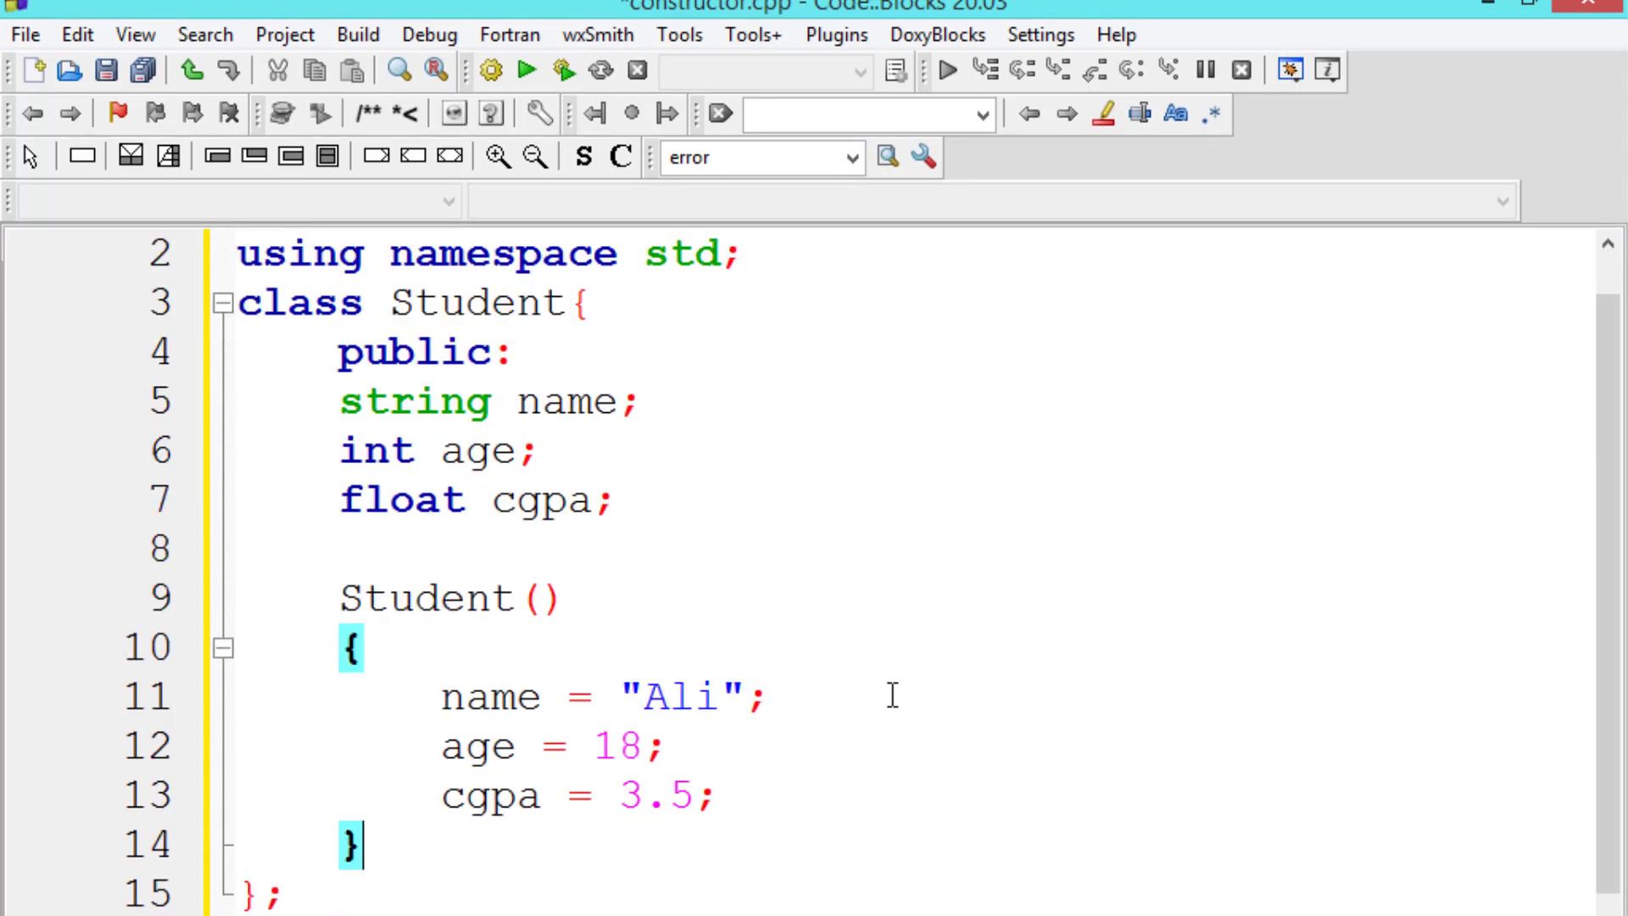
key("Return")
key("Return")
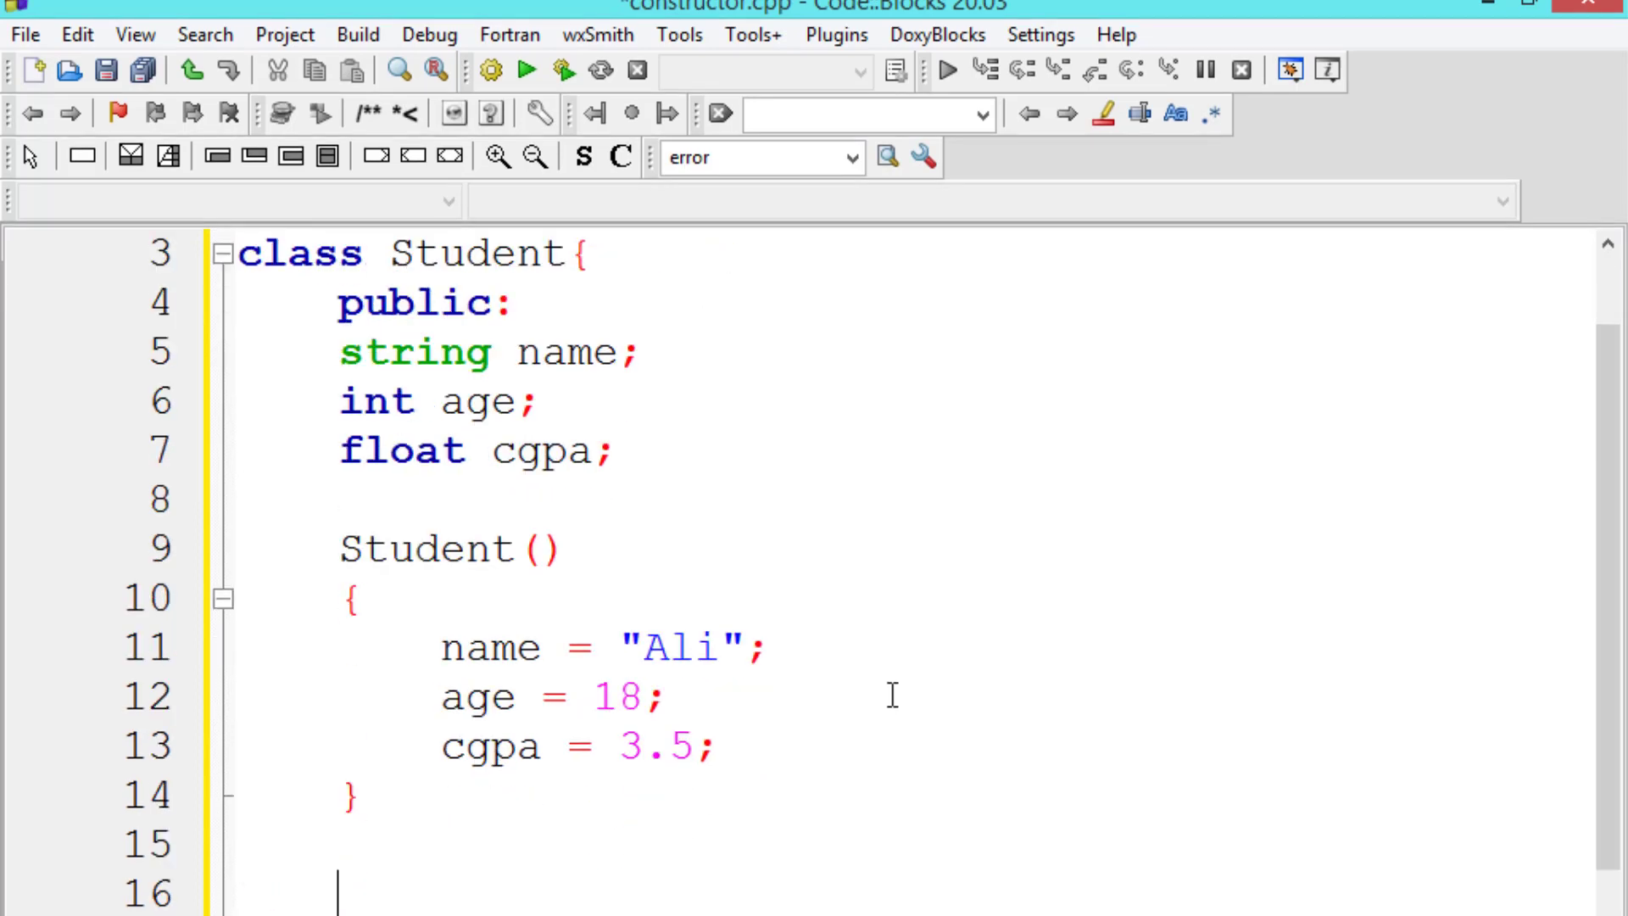
type("void disp")
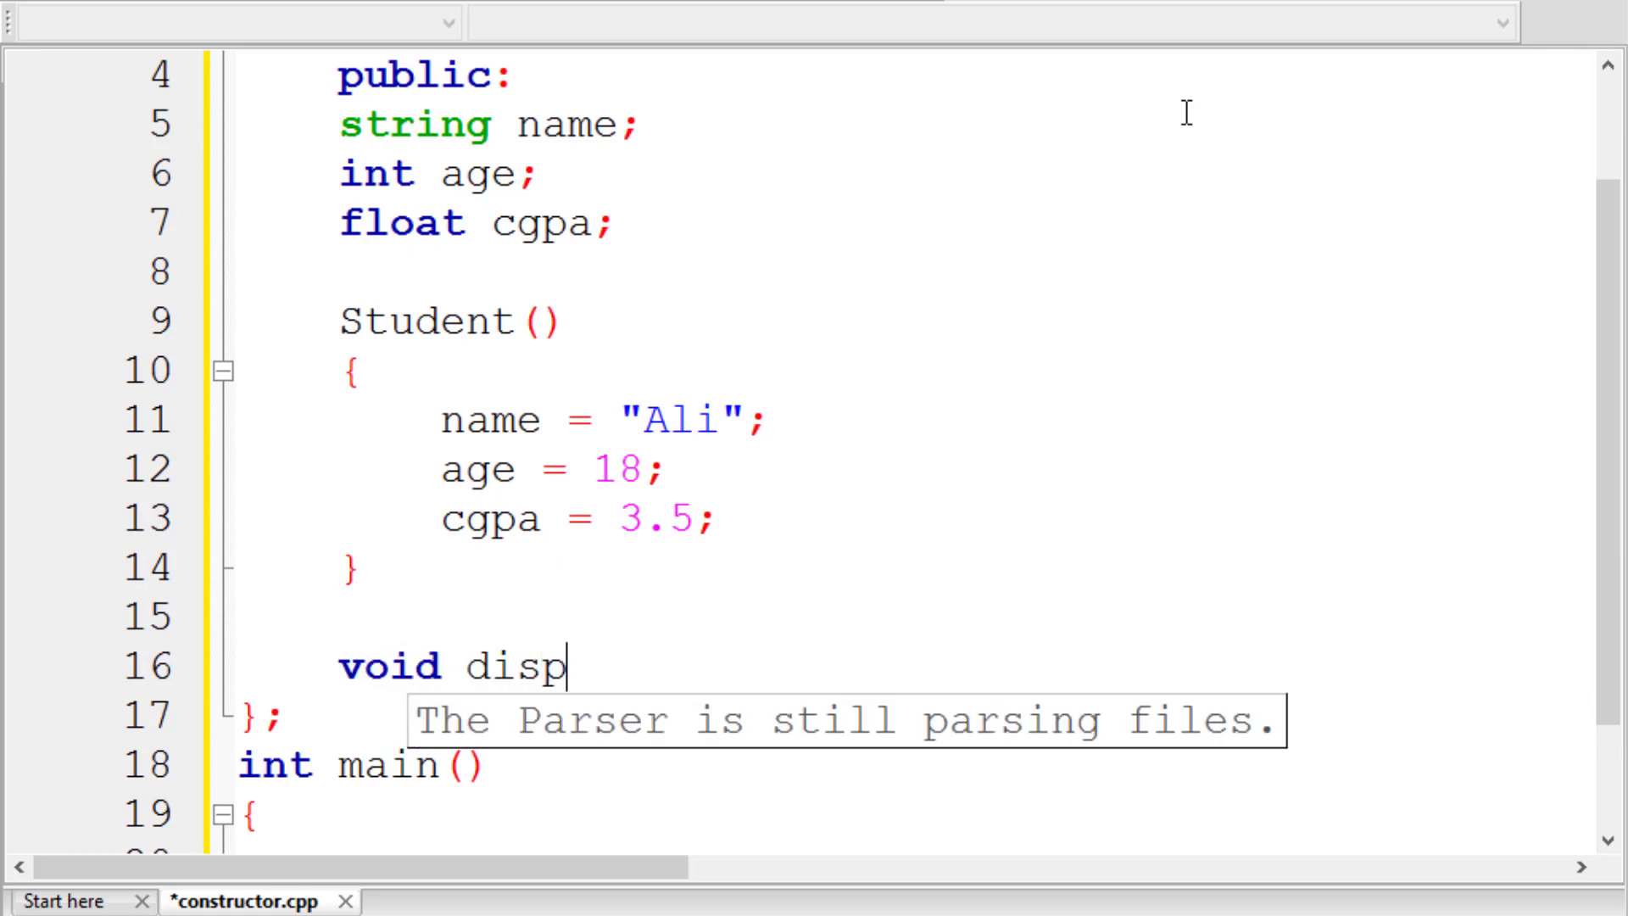
type("lay()")
key("Return")
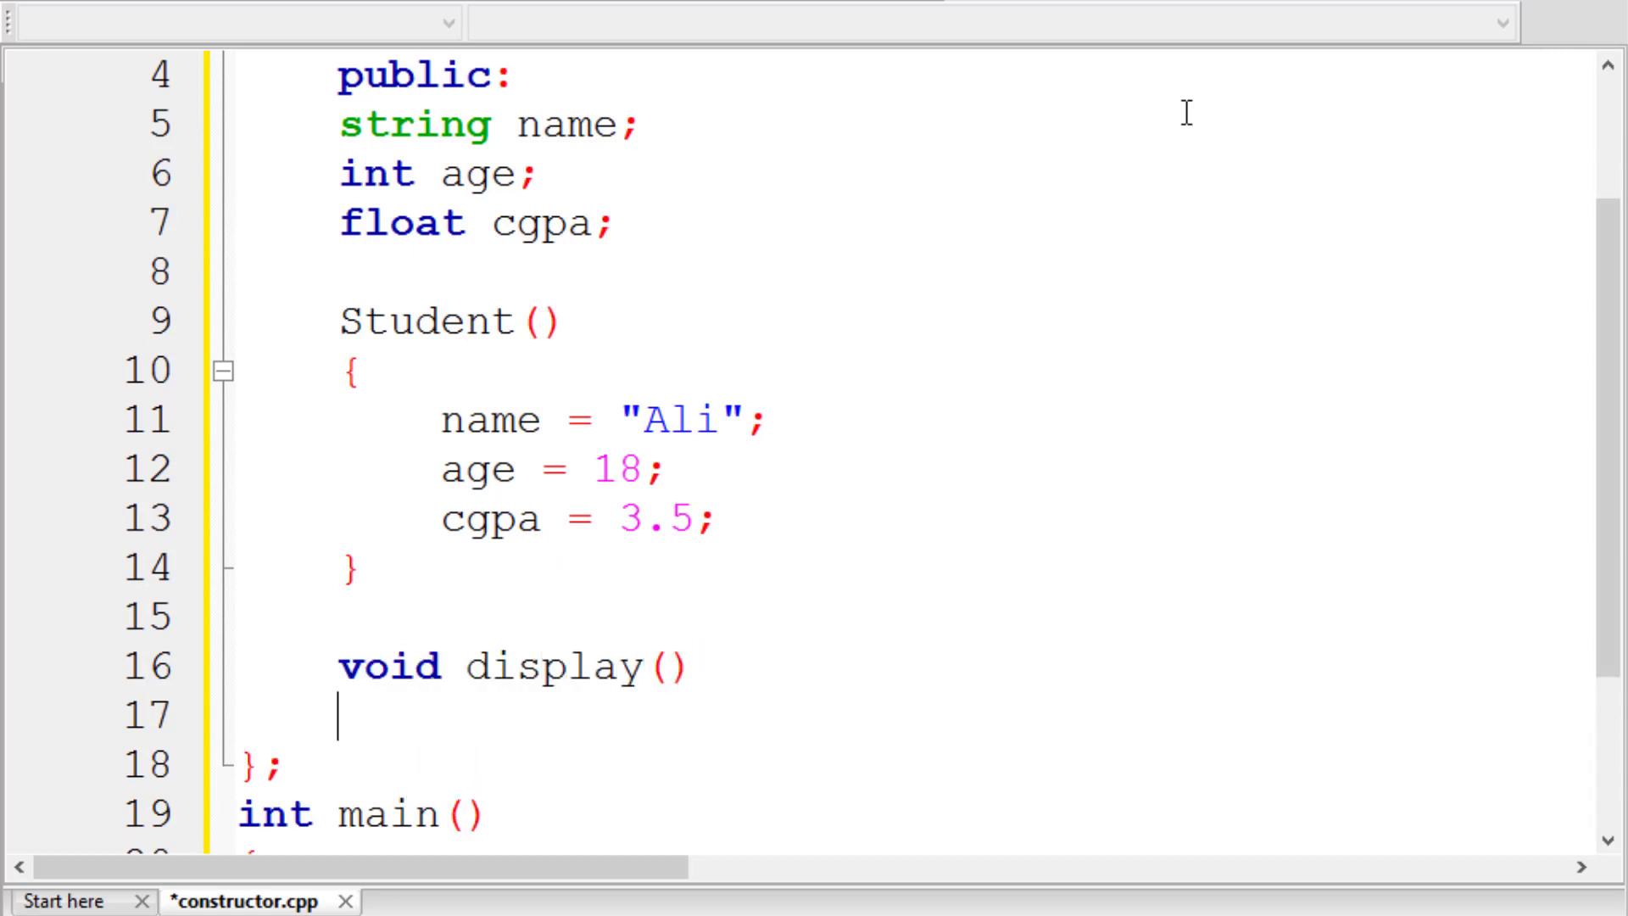
type("{")
key("Return")
type("cout<<na")
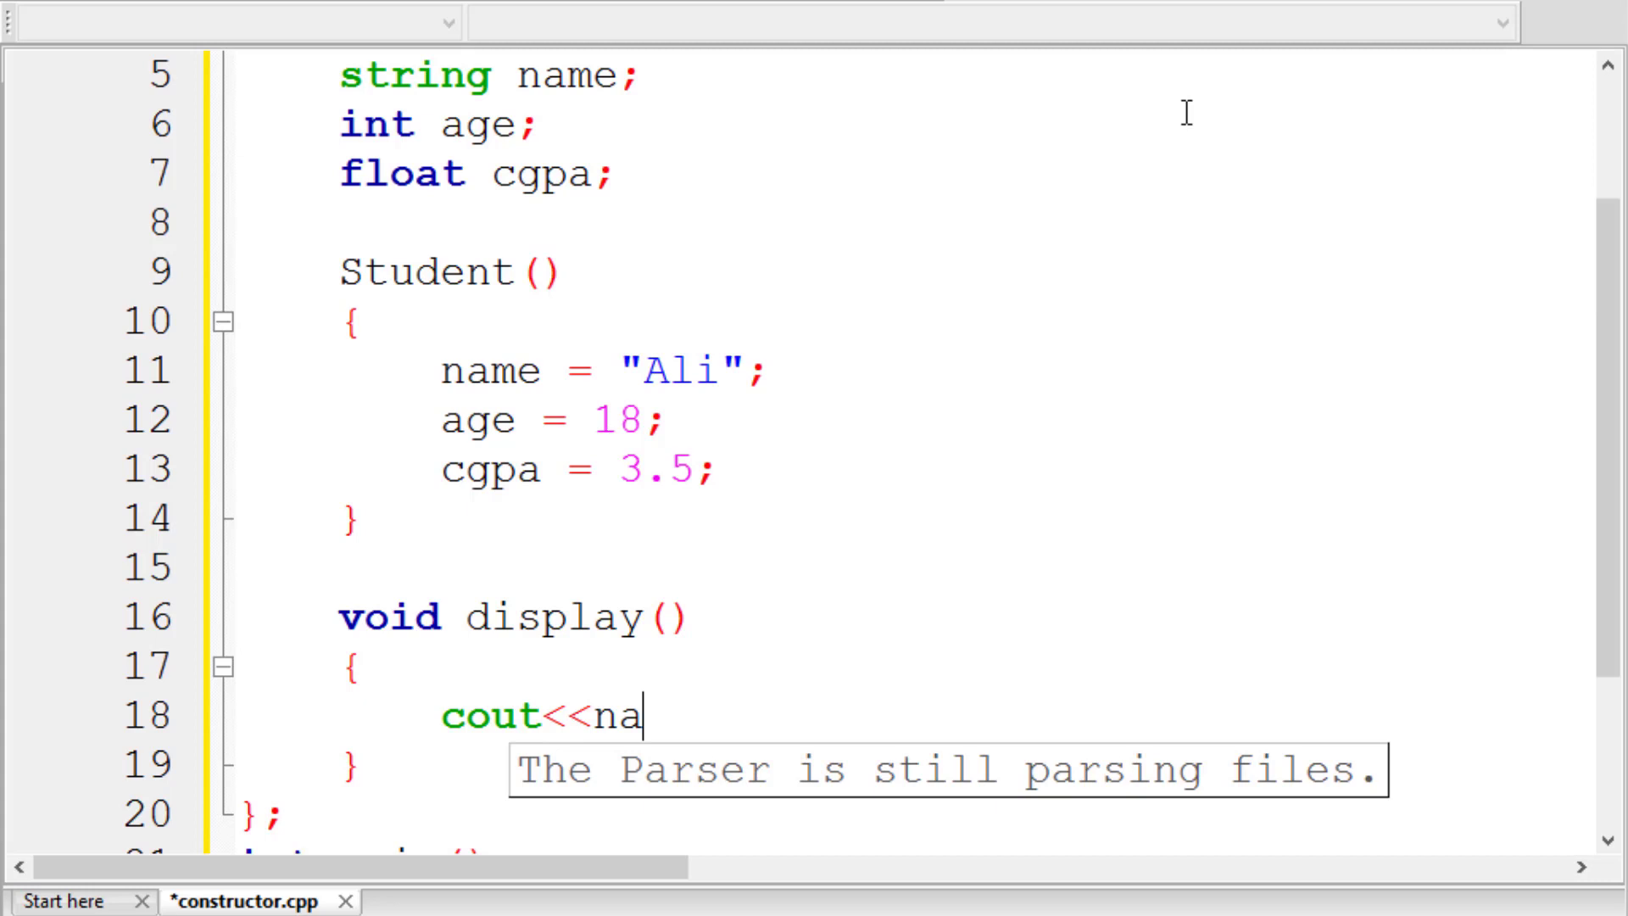
type("me;")
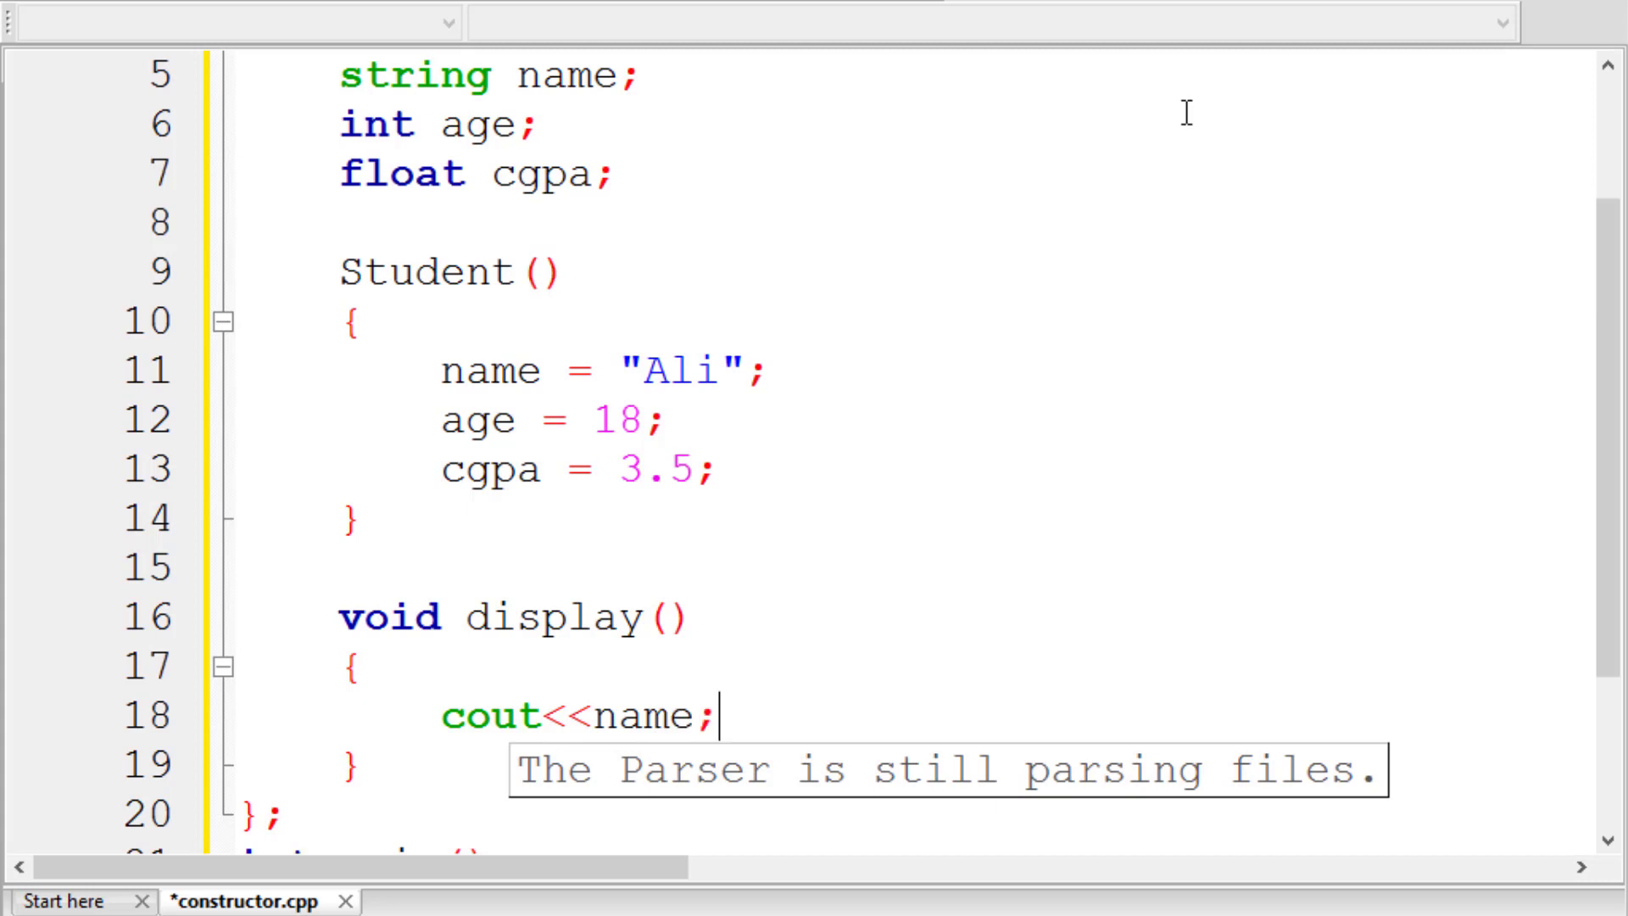
Step: Make display() print name, age and cgpa, each followed by endl
key("Left")
type("<")
key("BackSpace")
key("End")
key("Return")
type("cout<<age;")
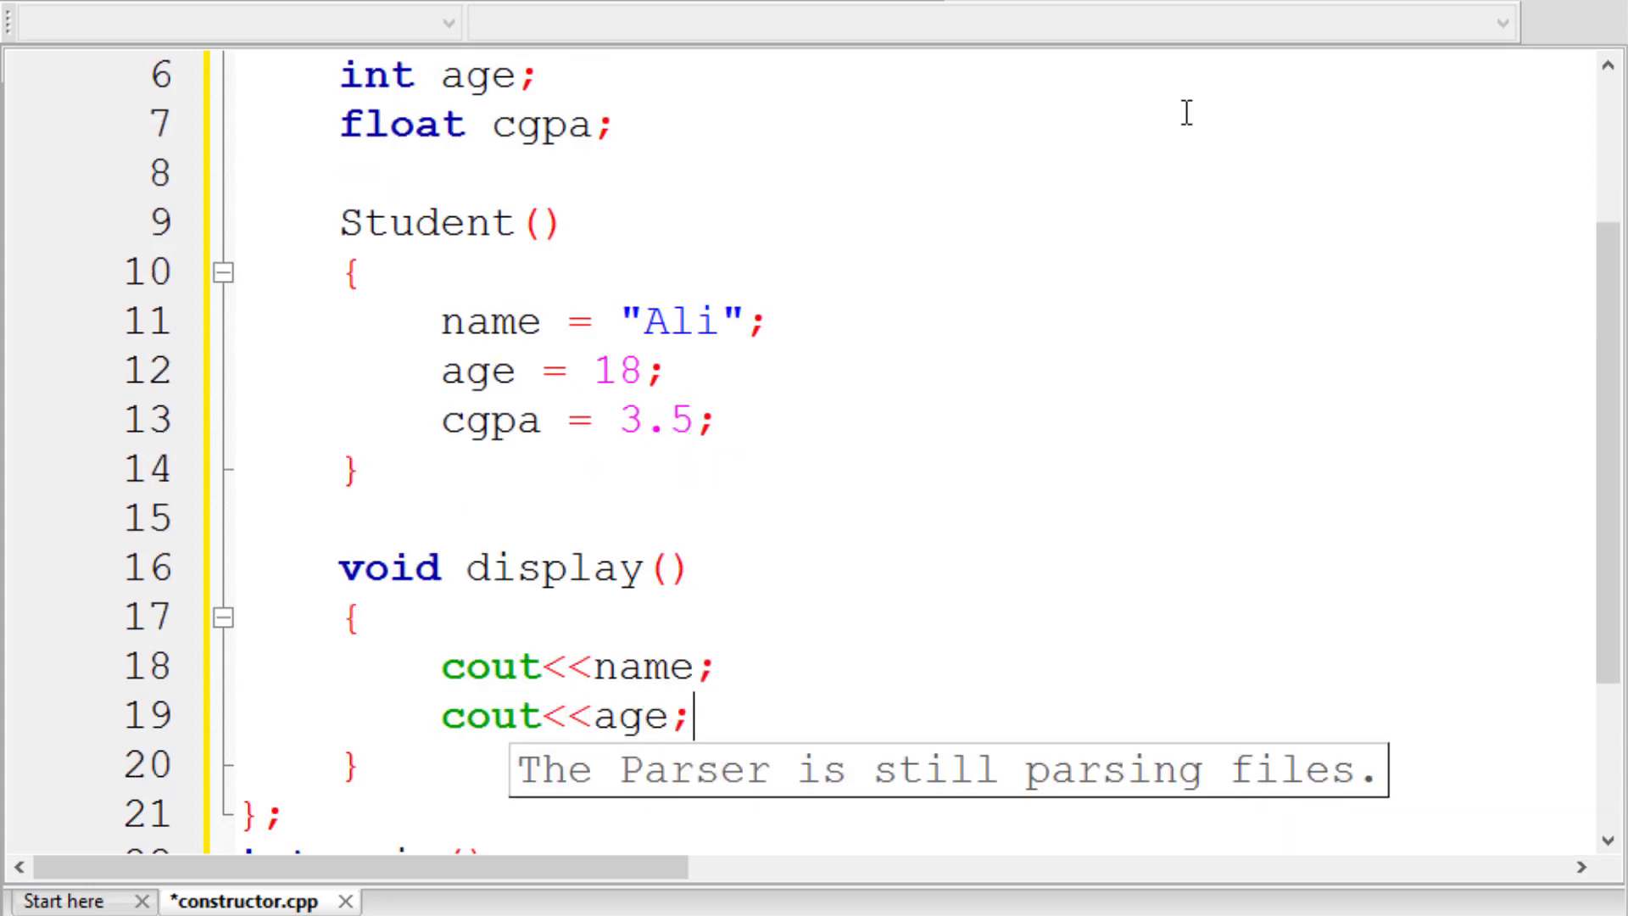
key("Return")
type("cout<<cgpa;")
key("Up")
key("Up")
type("<<endl")
key("Down")
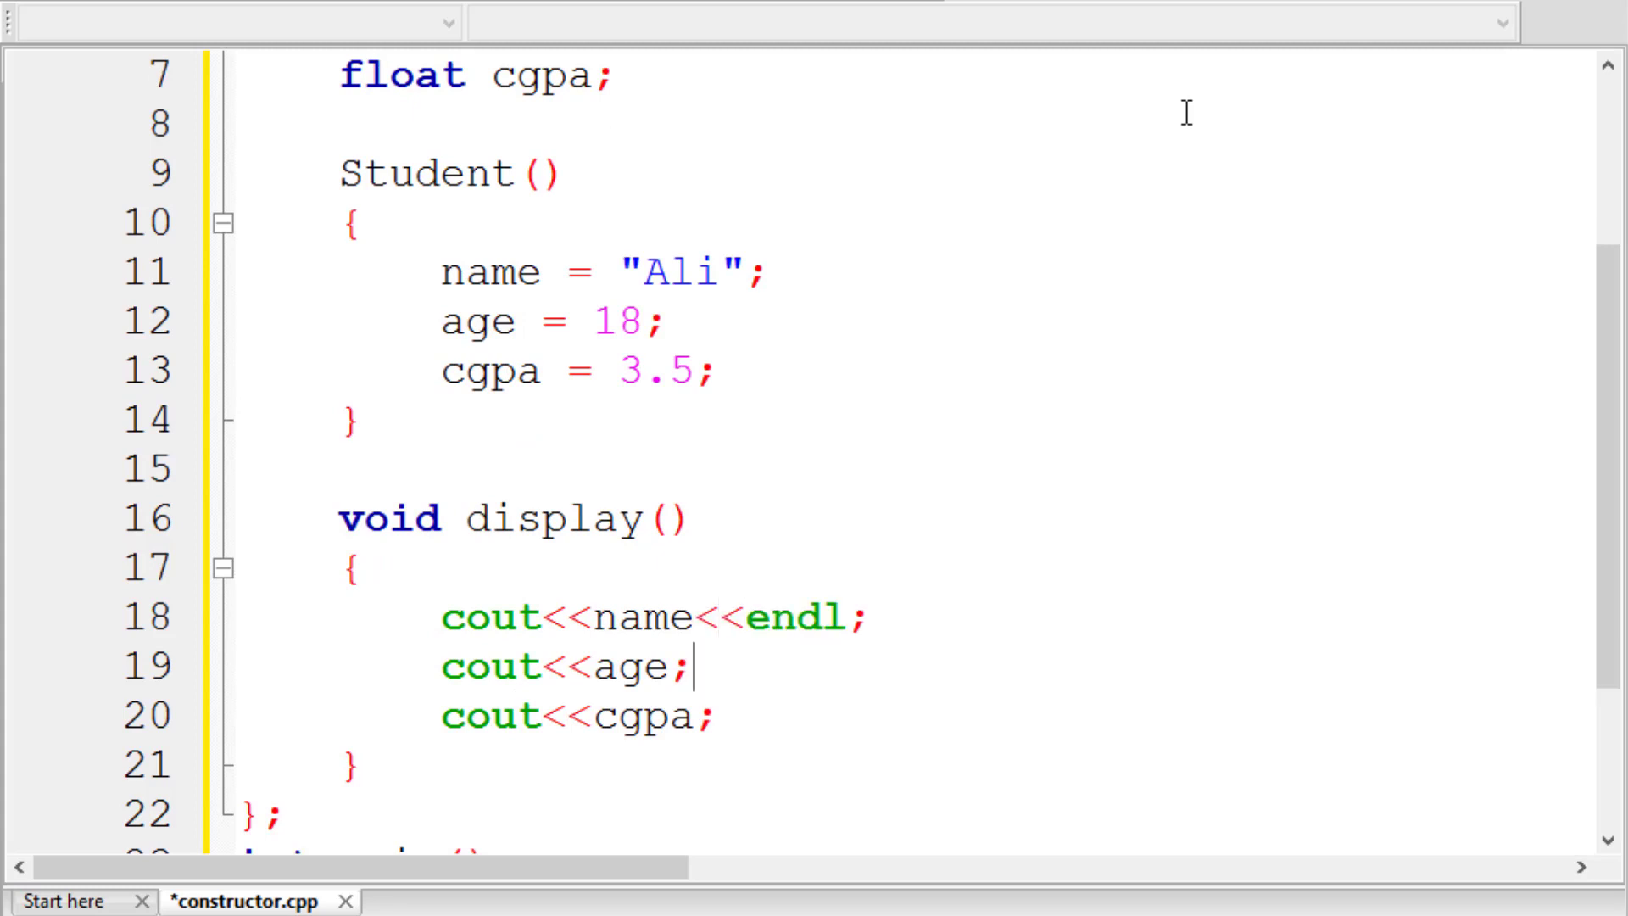
type("<<endl")
key("Down")
type("<<endl")
key("Down")
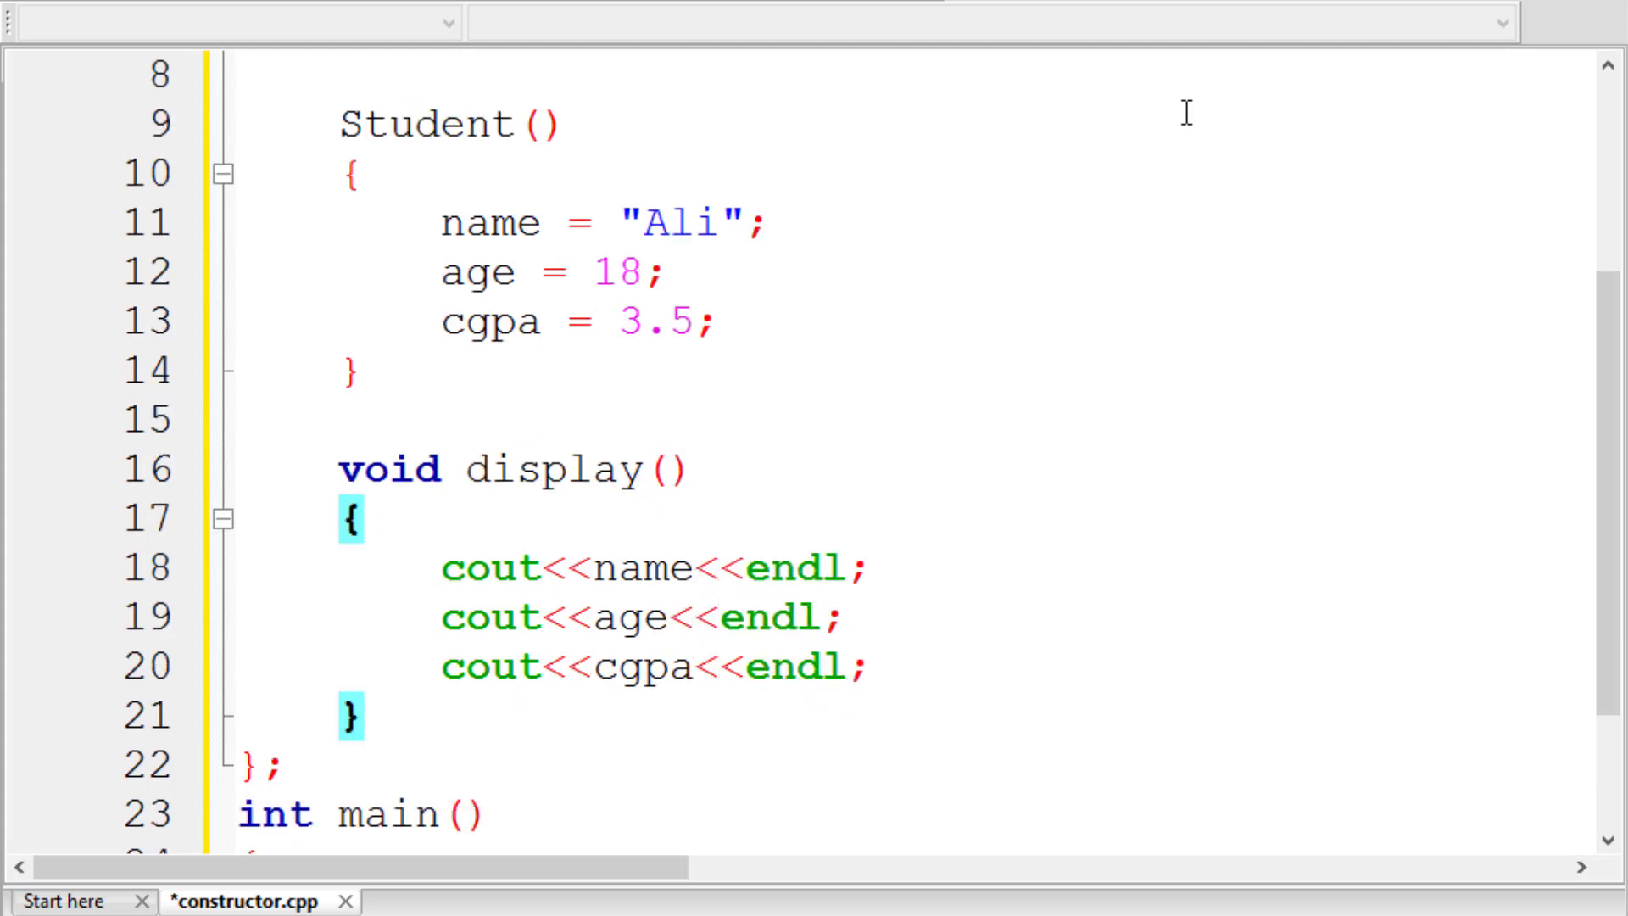
Step: Call std.display() on the Student object std in main, then save constructor.cpp
key("Down")
key("Down")
key("Down")
key("Down")
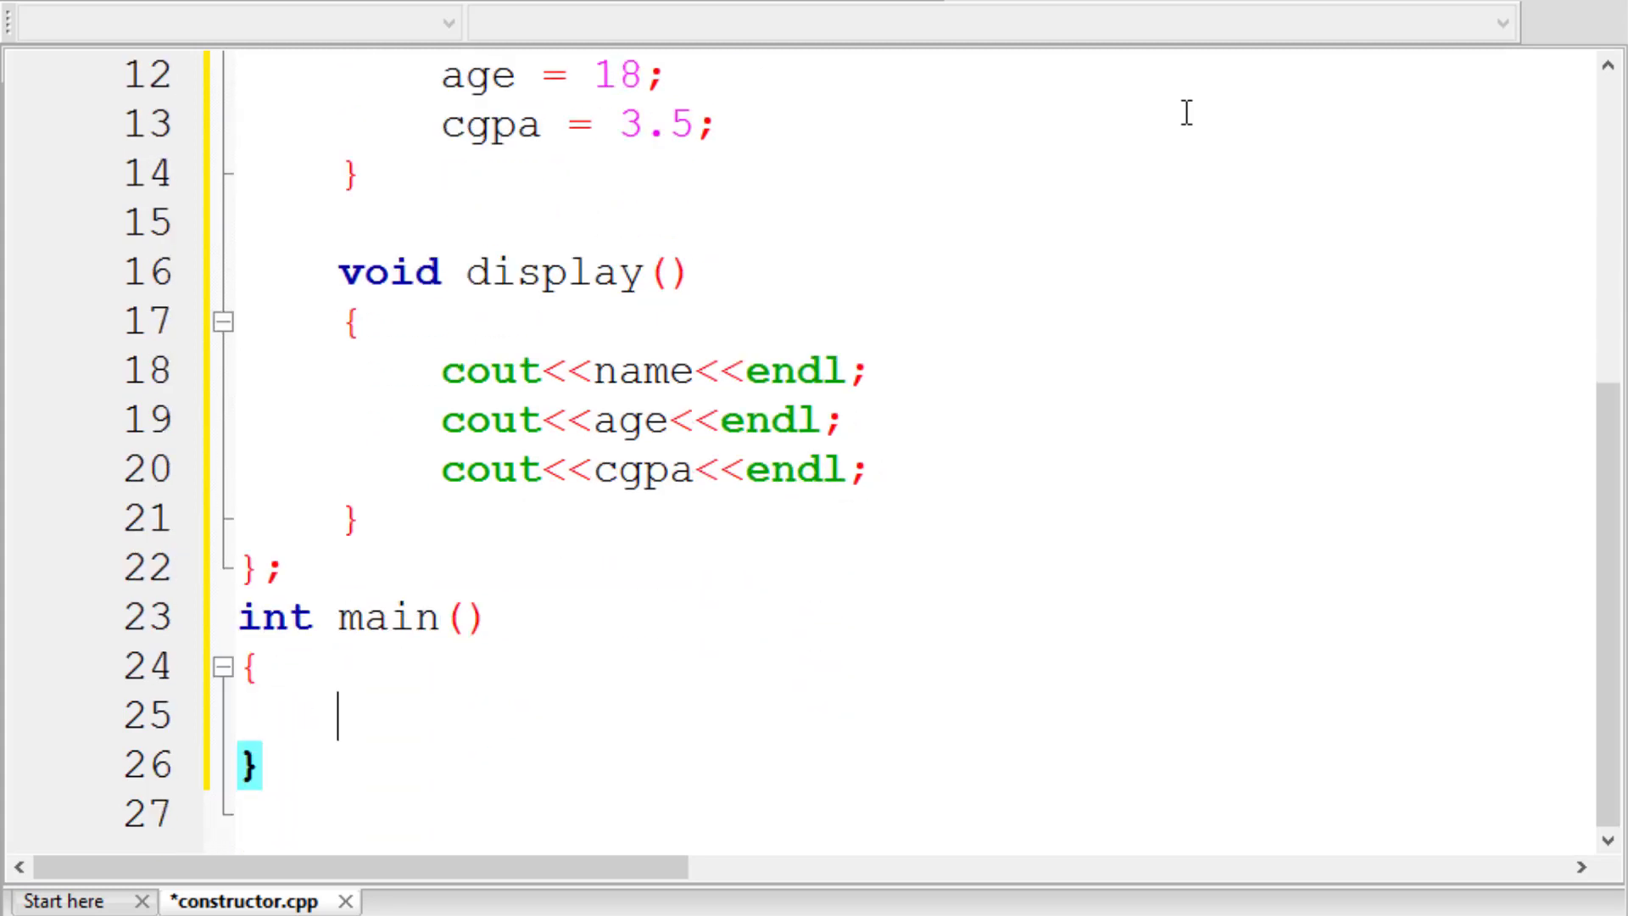
type("Studn")
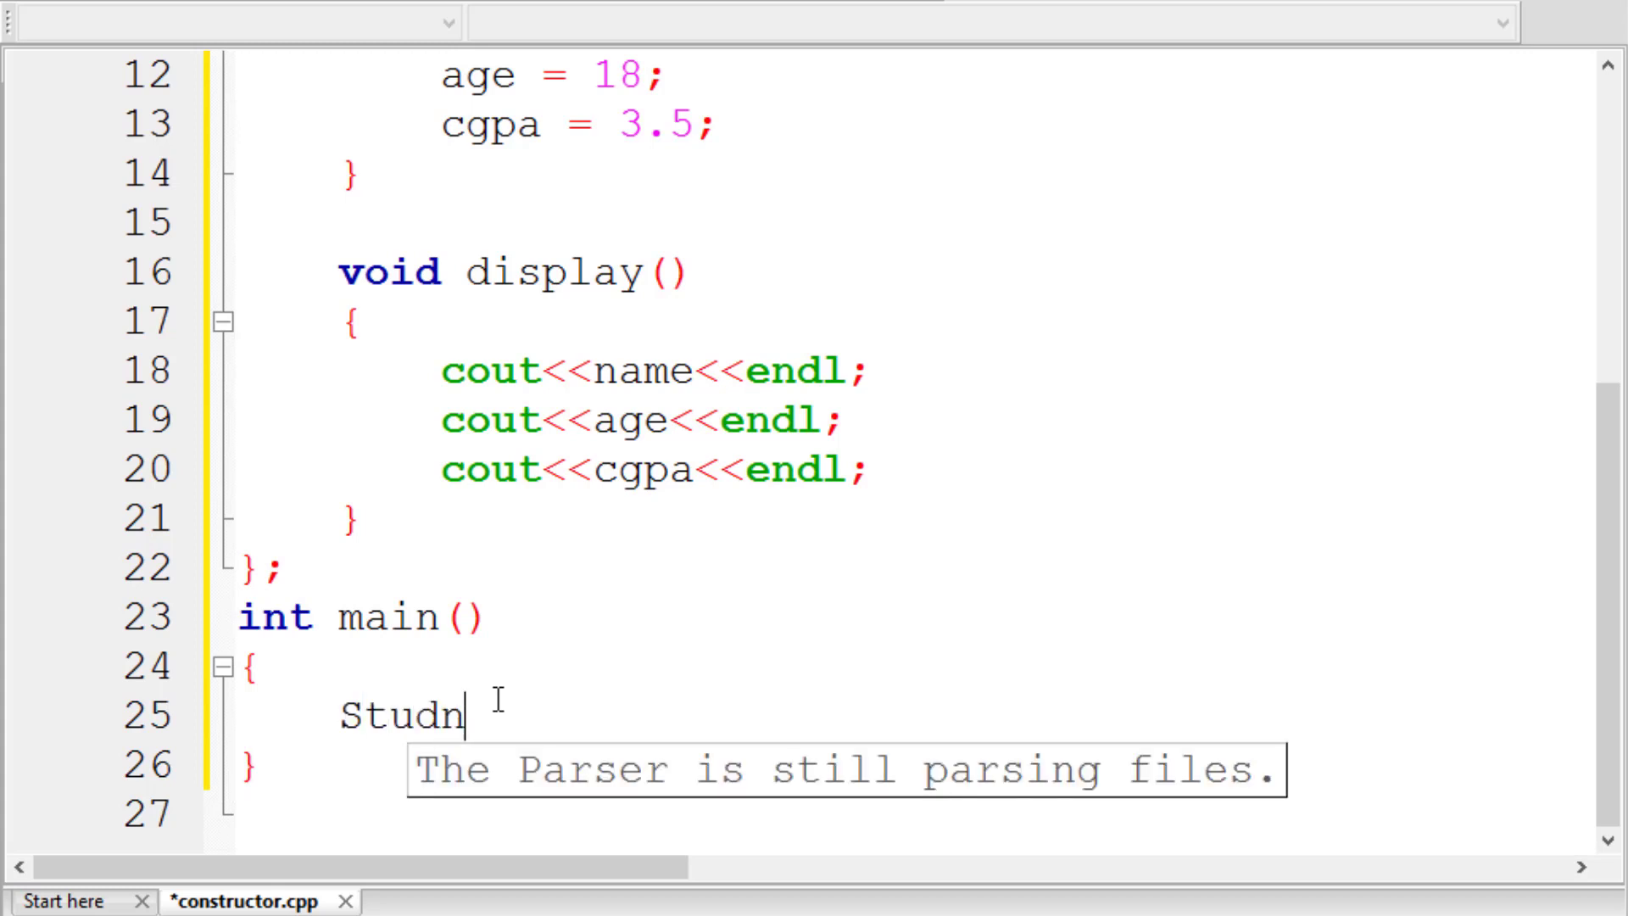
key("BackSpace")
type("ent ")
type("std;")
key("Return")
type("std")
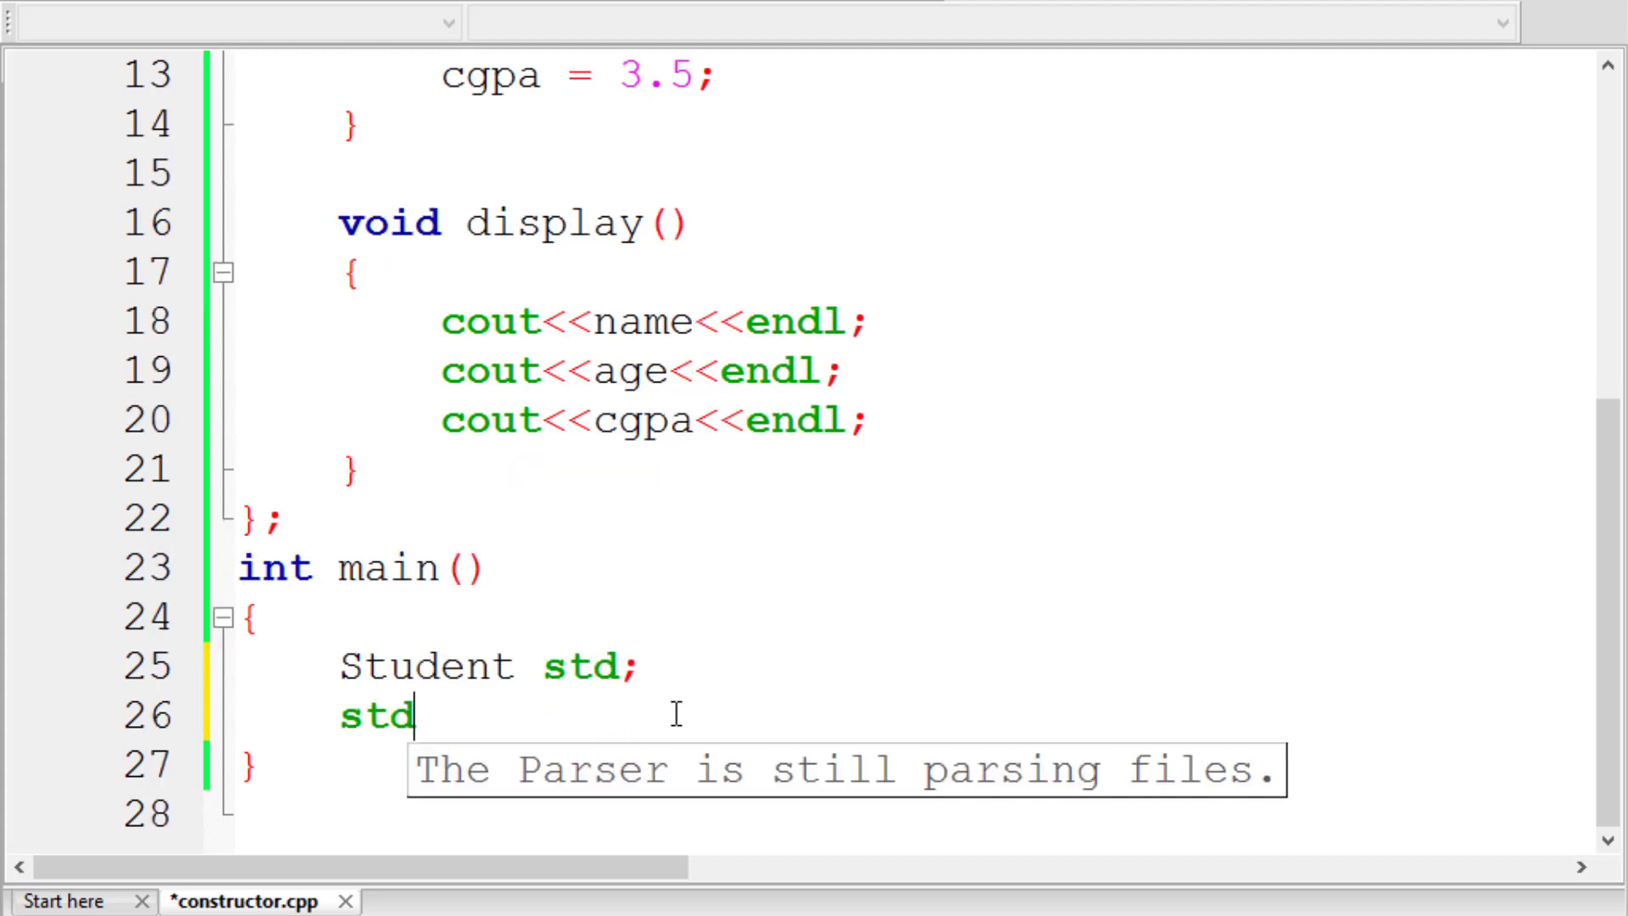
type(".display();")
key("Up")
key("Up")
key("Up")
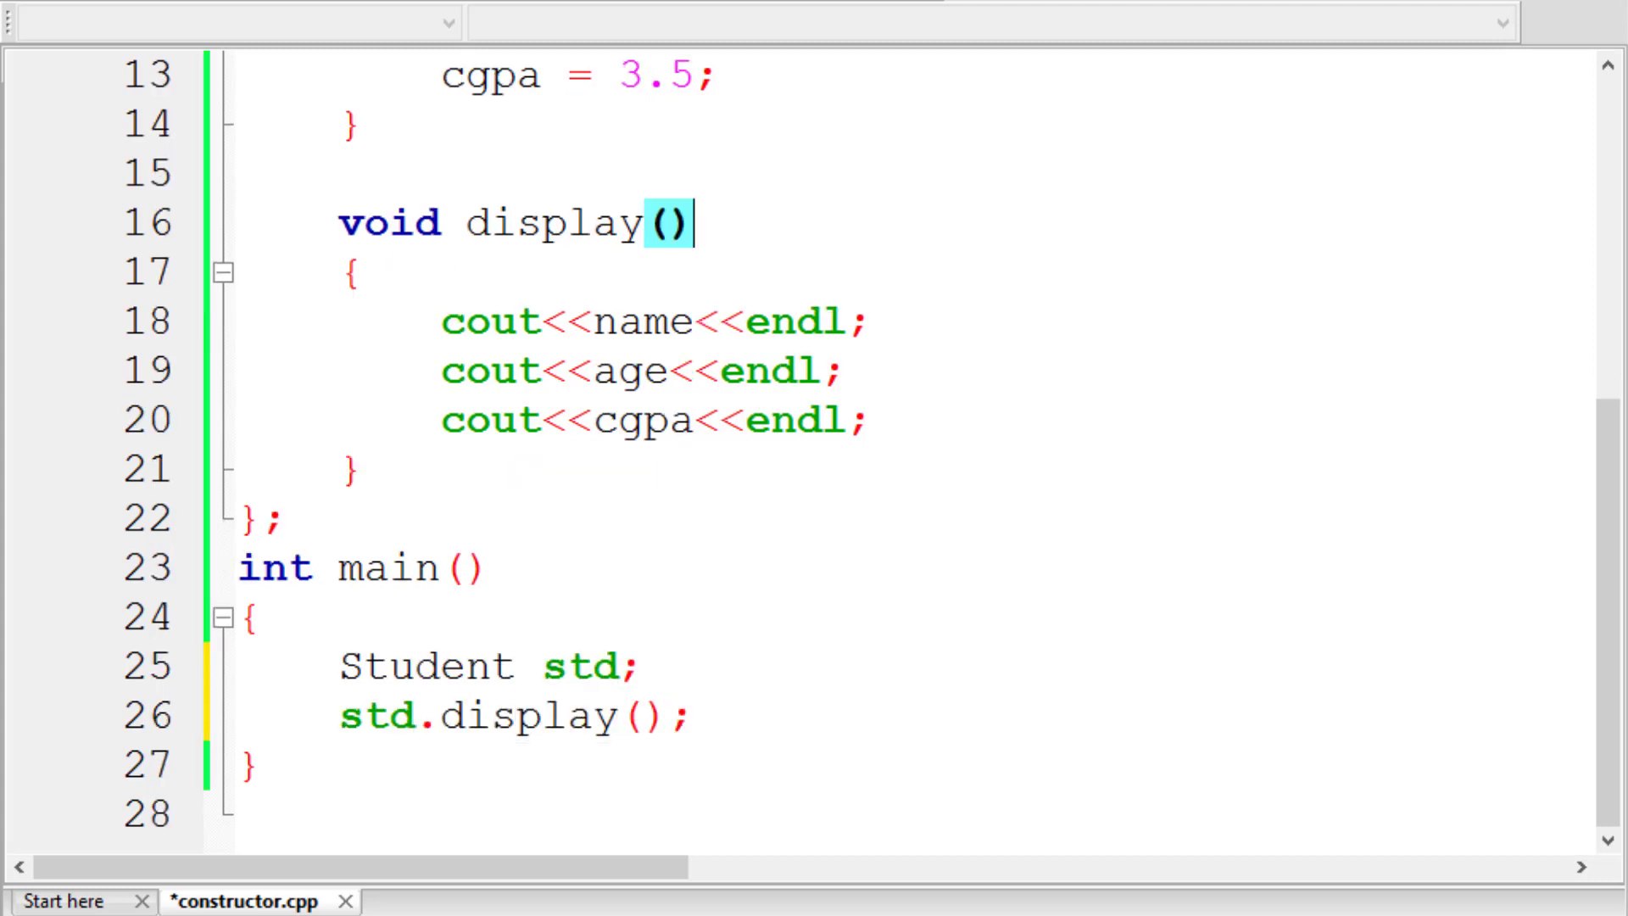
key("ctrl+s")
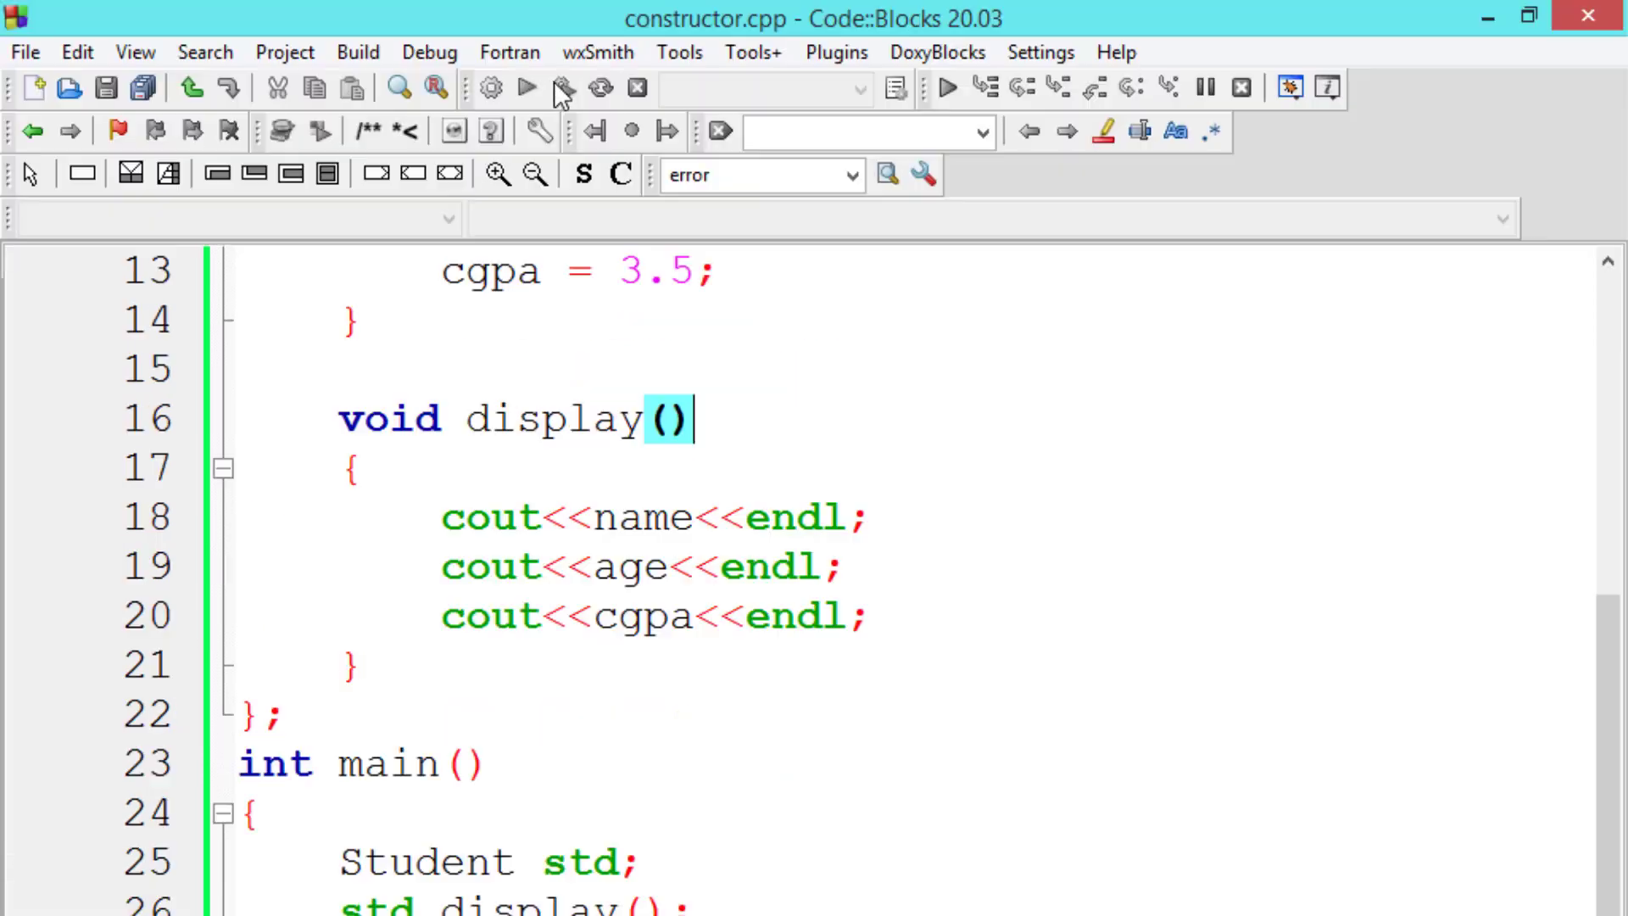
left_click(533, 84)
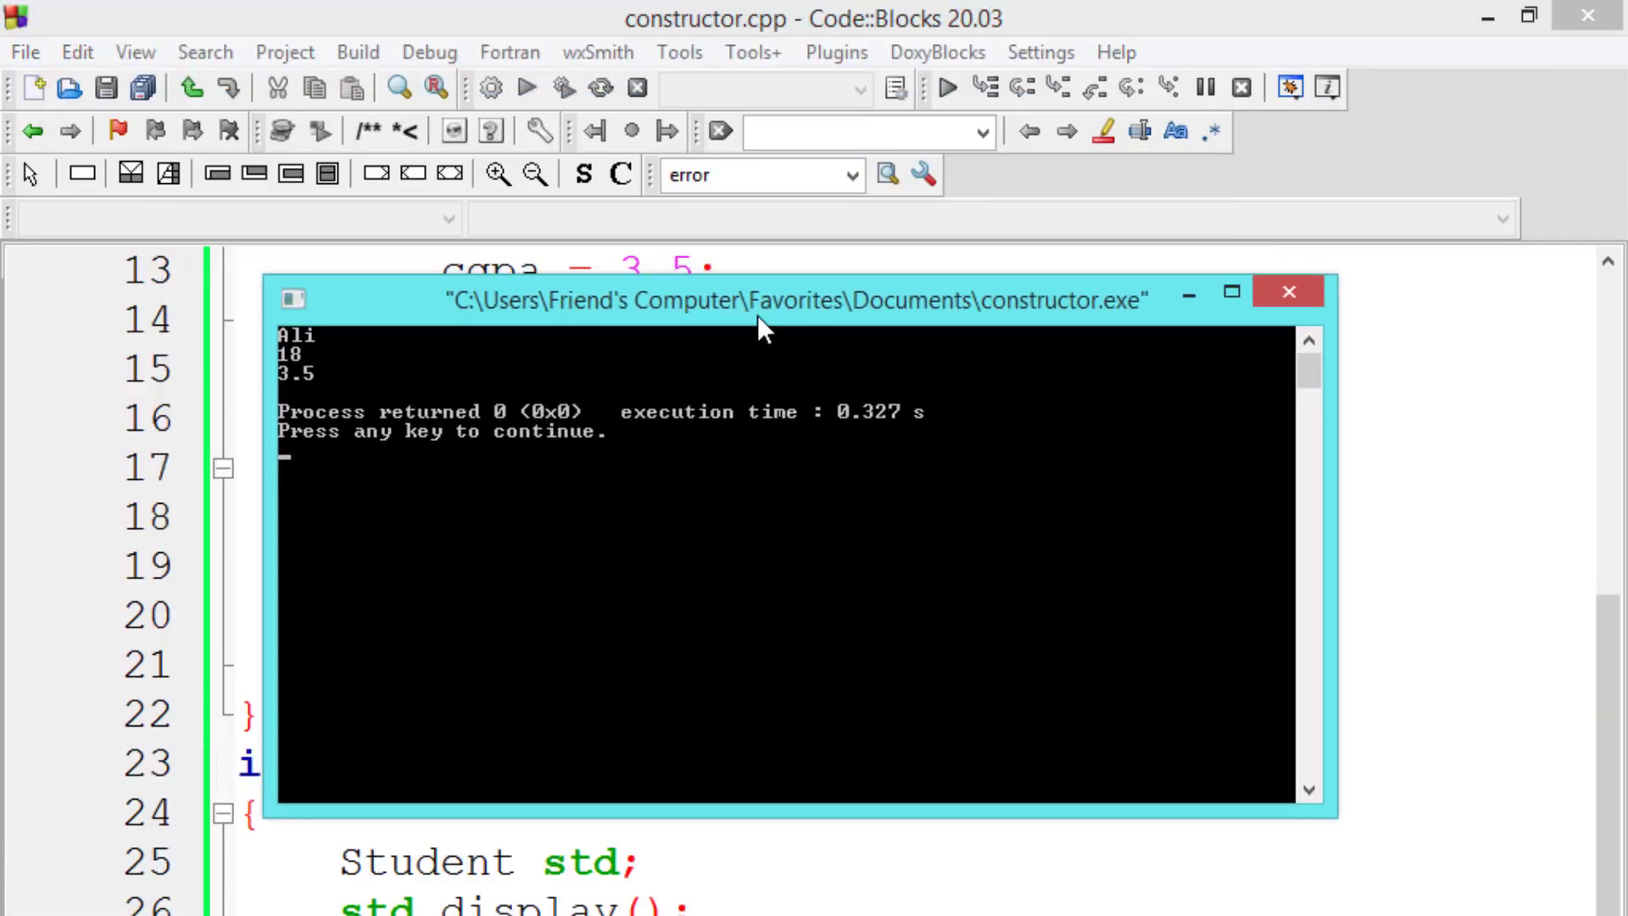
left_click_drag(758, 320, 765, 320)
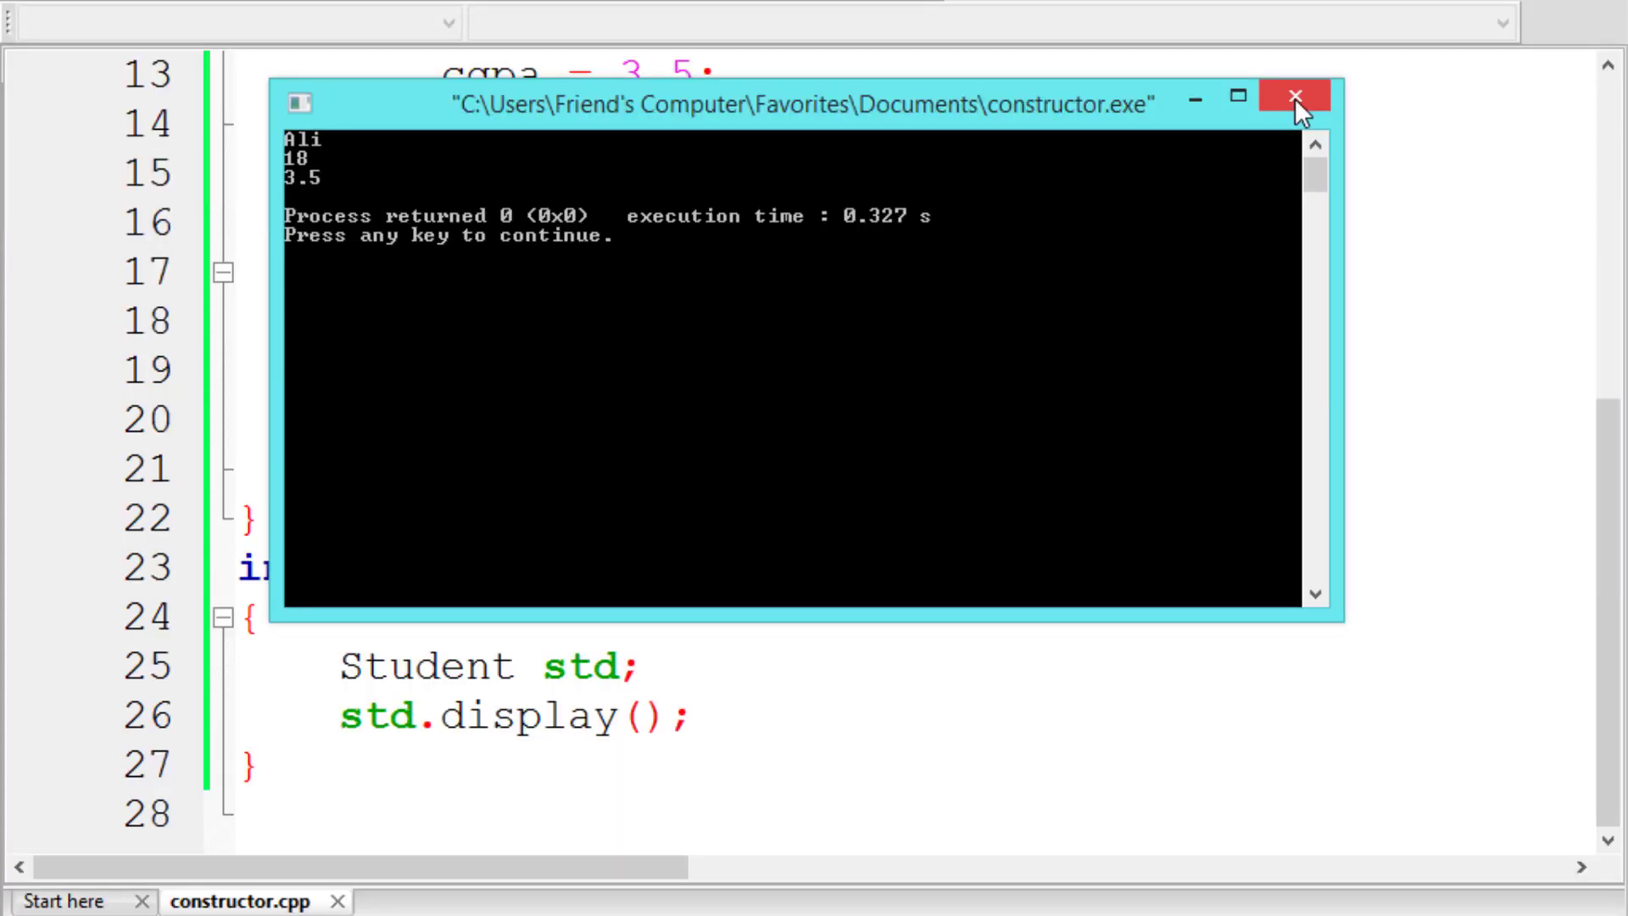
left_click(1296, 98)
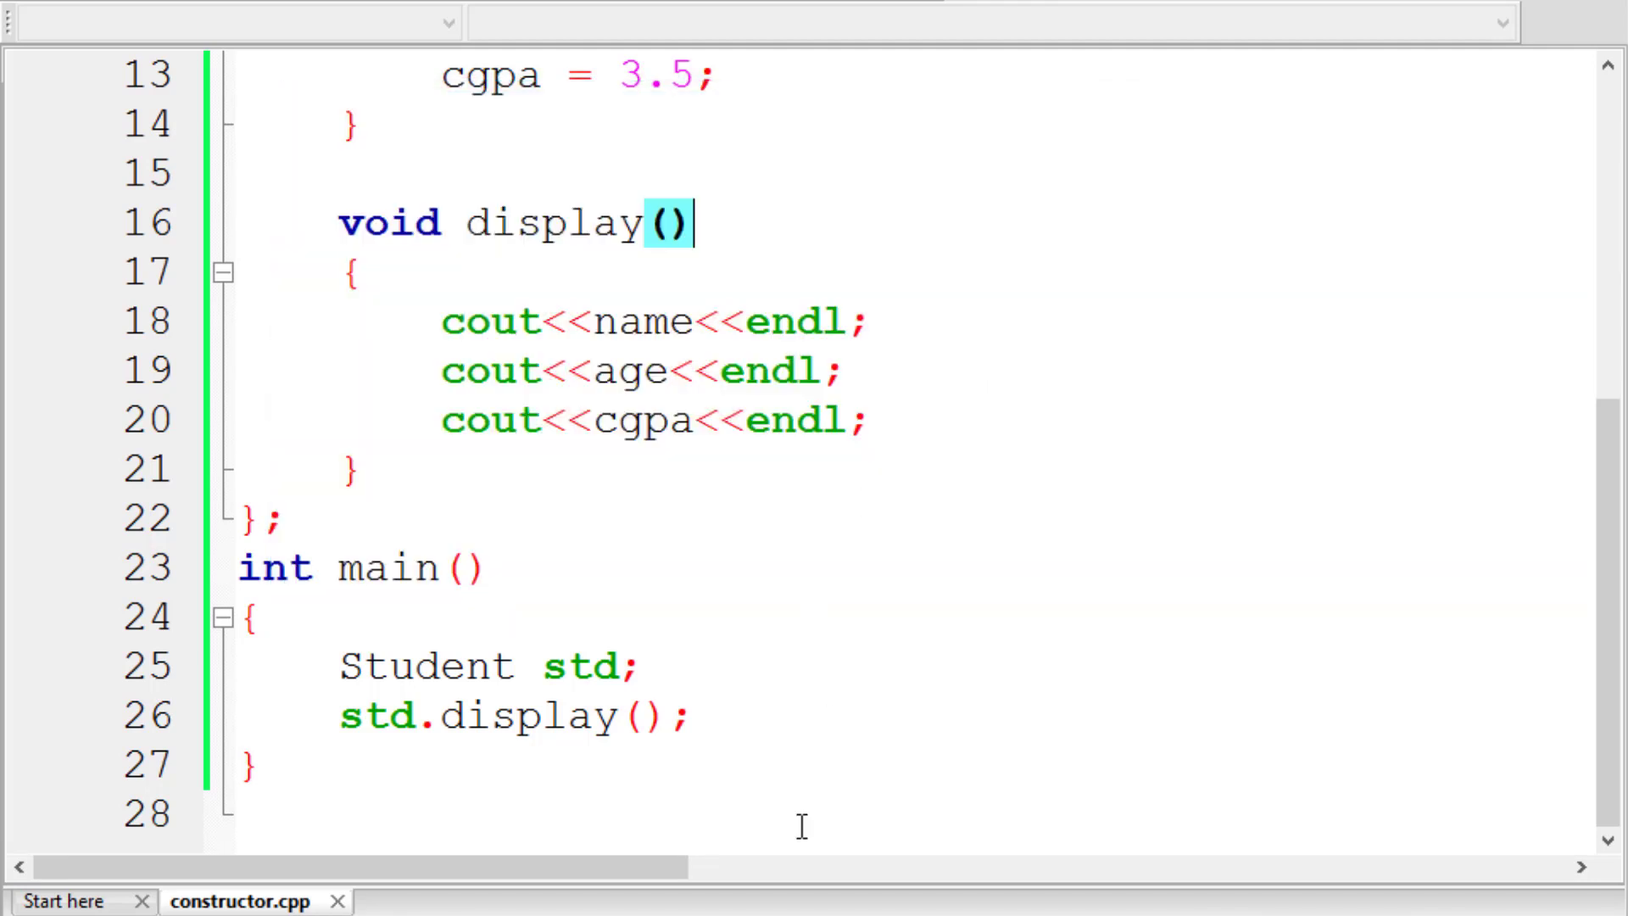
Step: Pass "Ali", 18 and 3.5 as arguments when creating std on line 25
left_click(256, 901)
left_click(618, 667)
type("(")
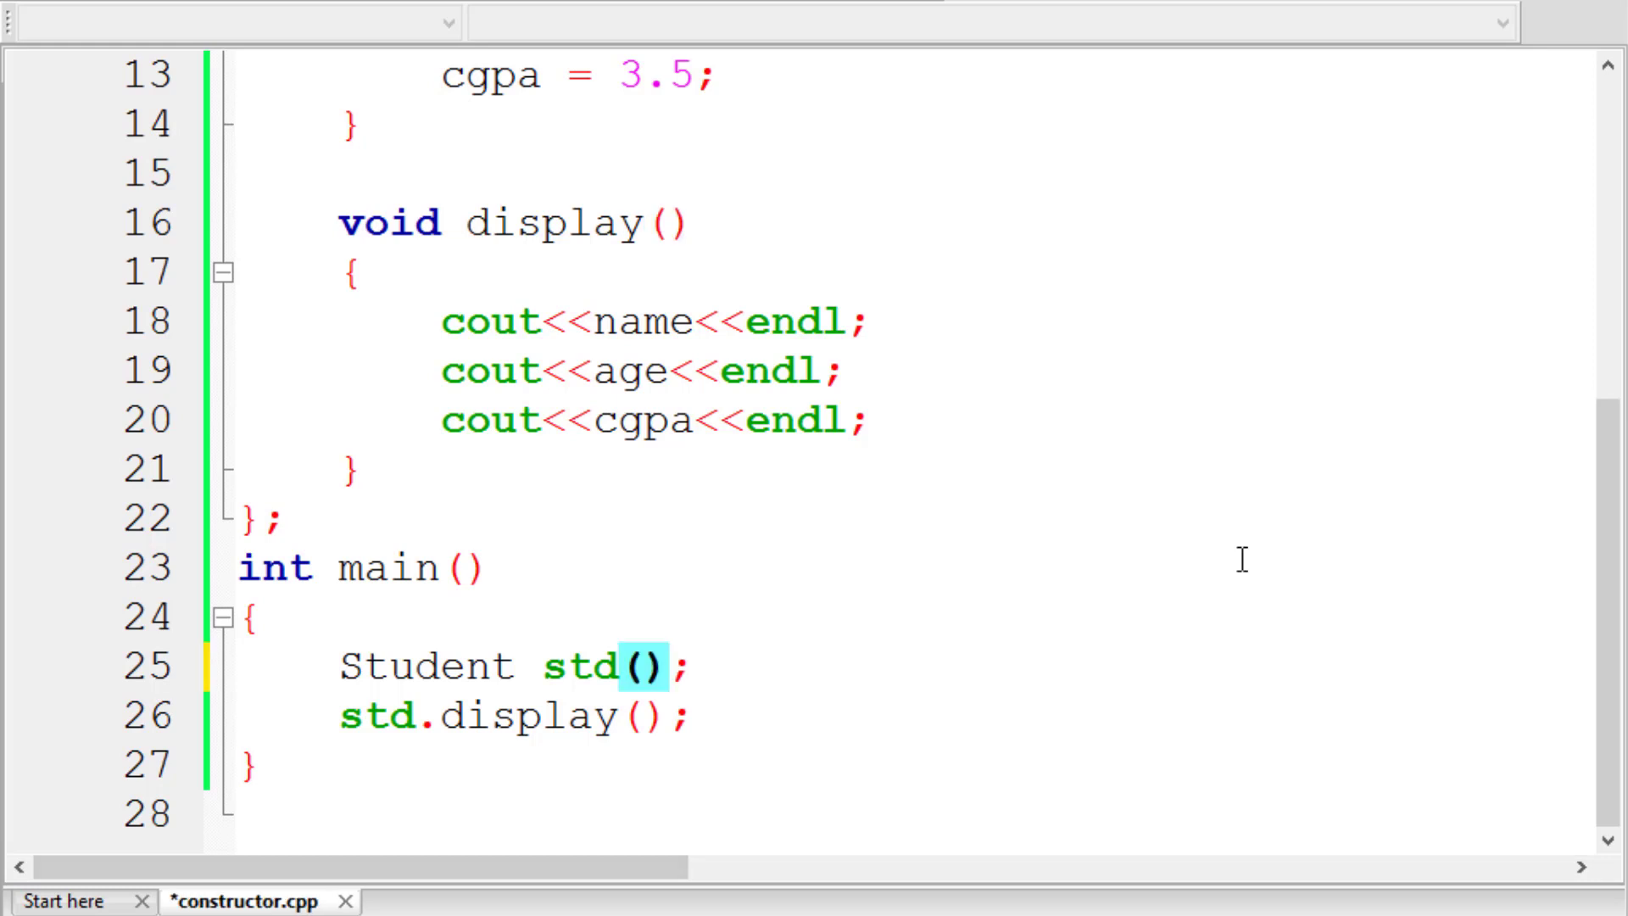
type("\"")
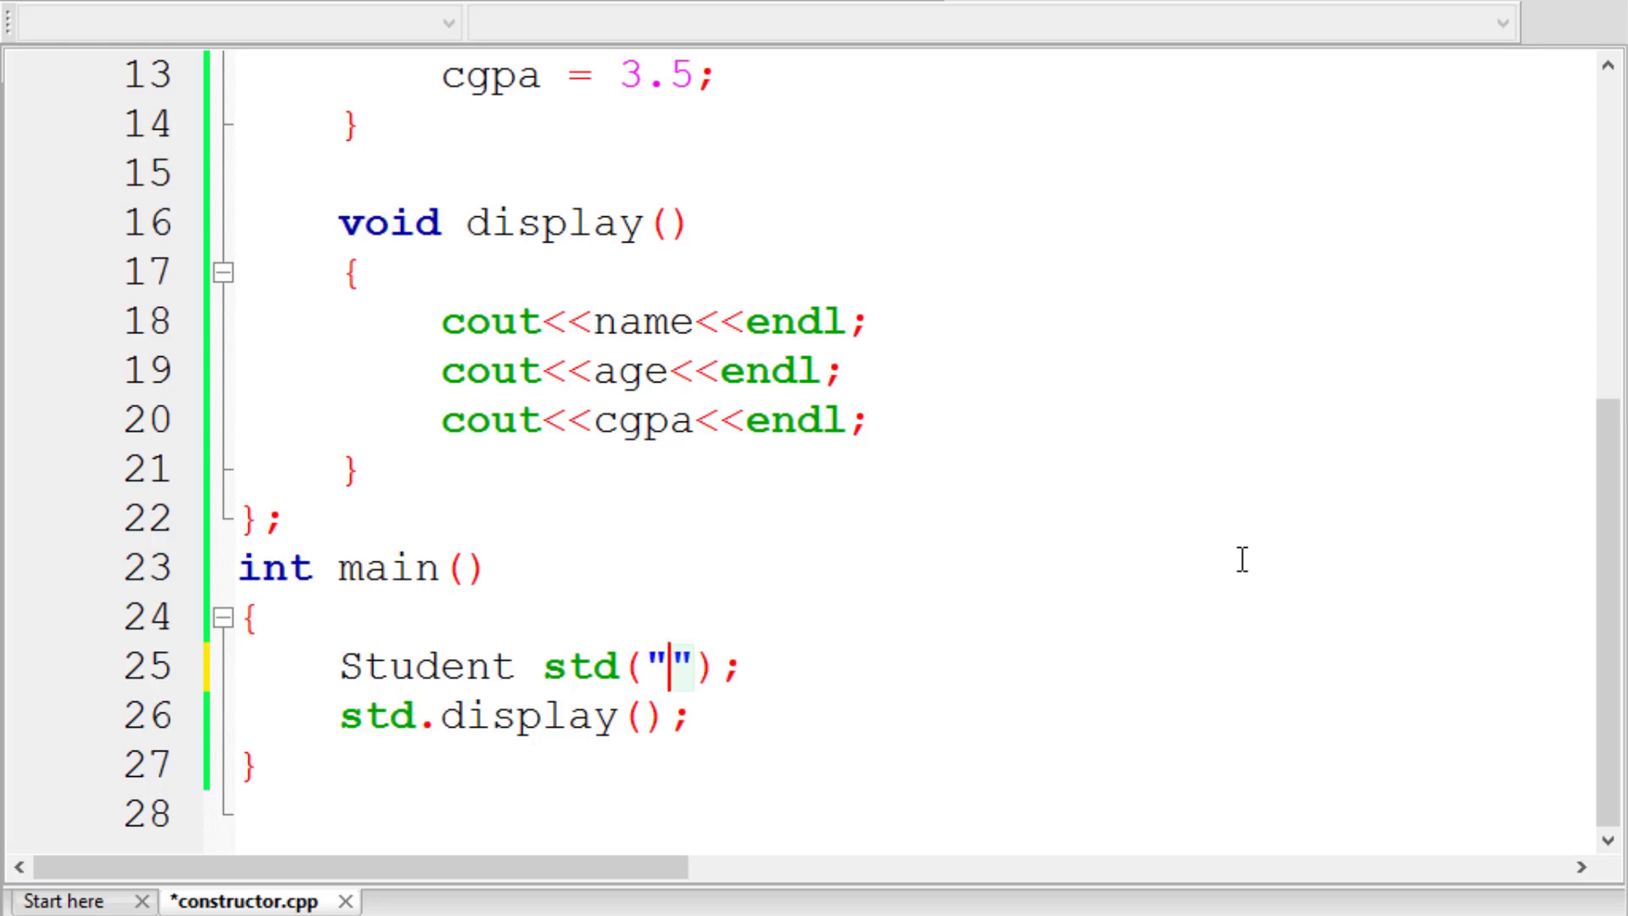
type("Ali")
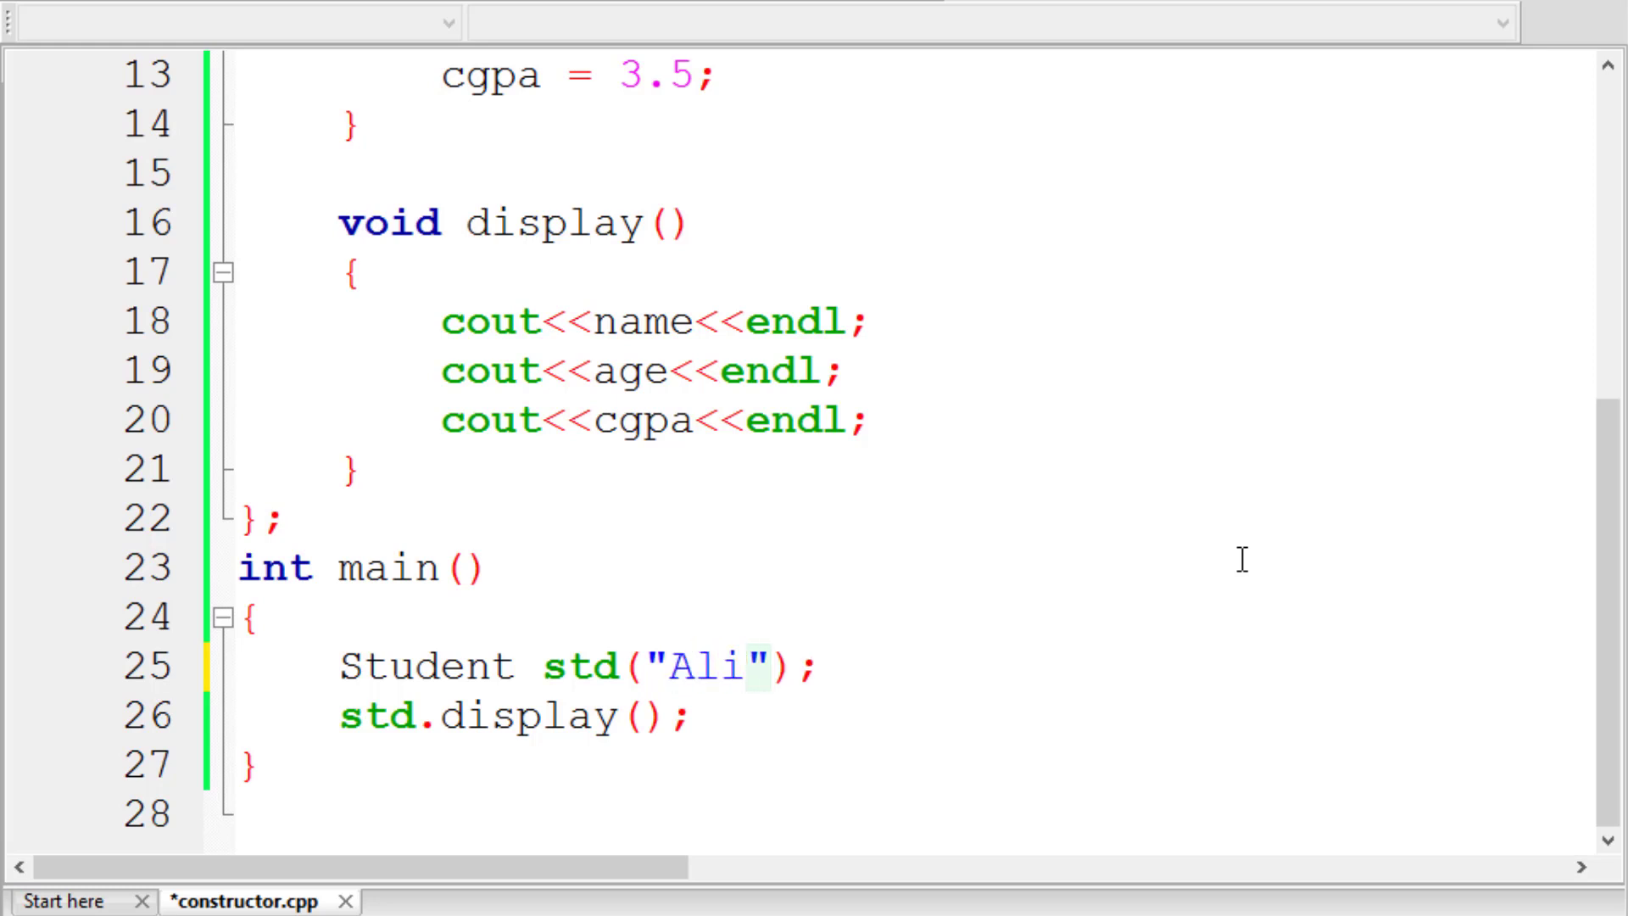
key("Right")
type(",18,")
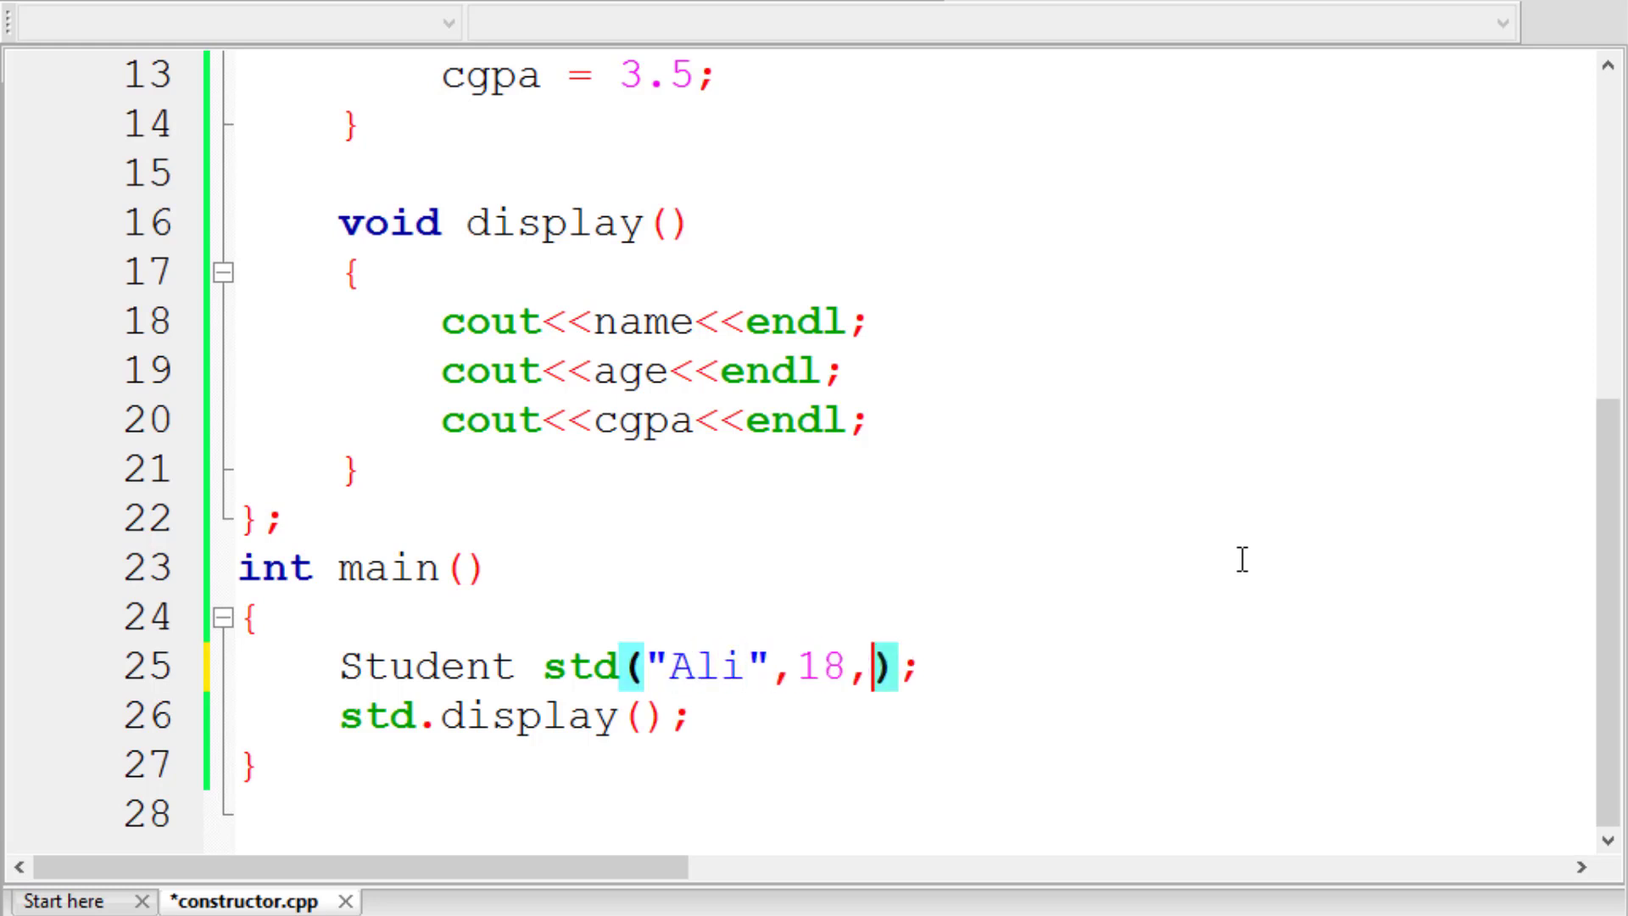
type("3.5")
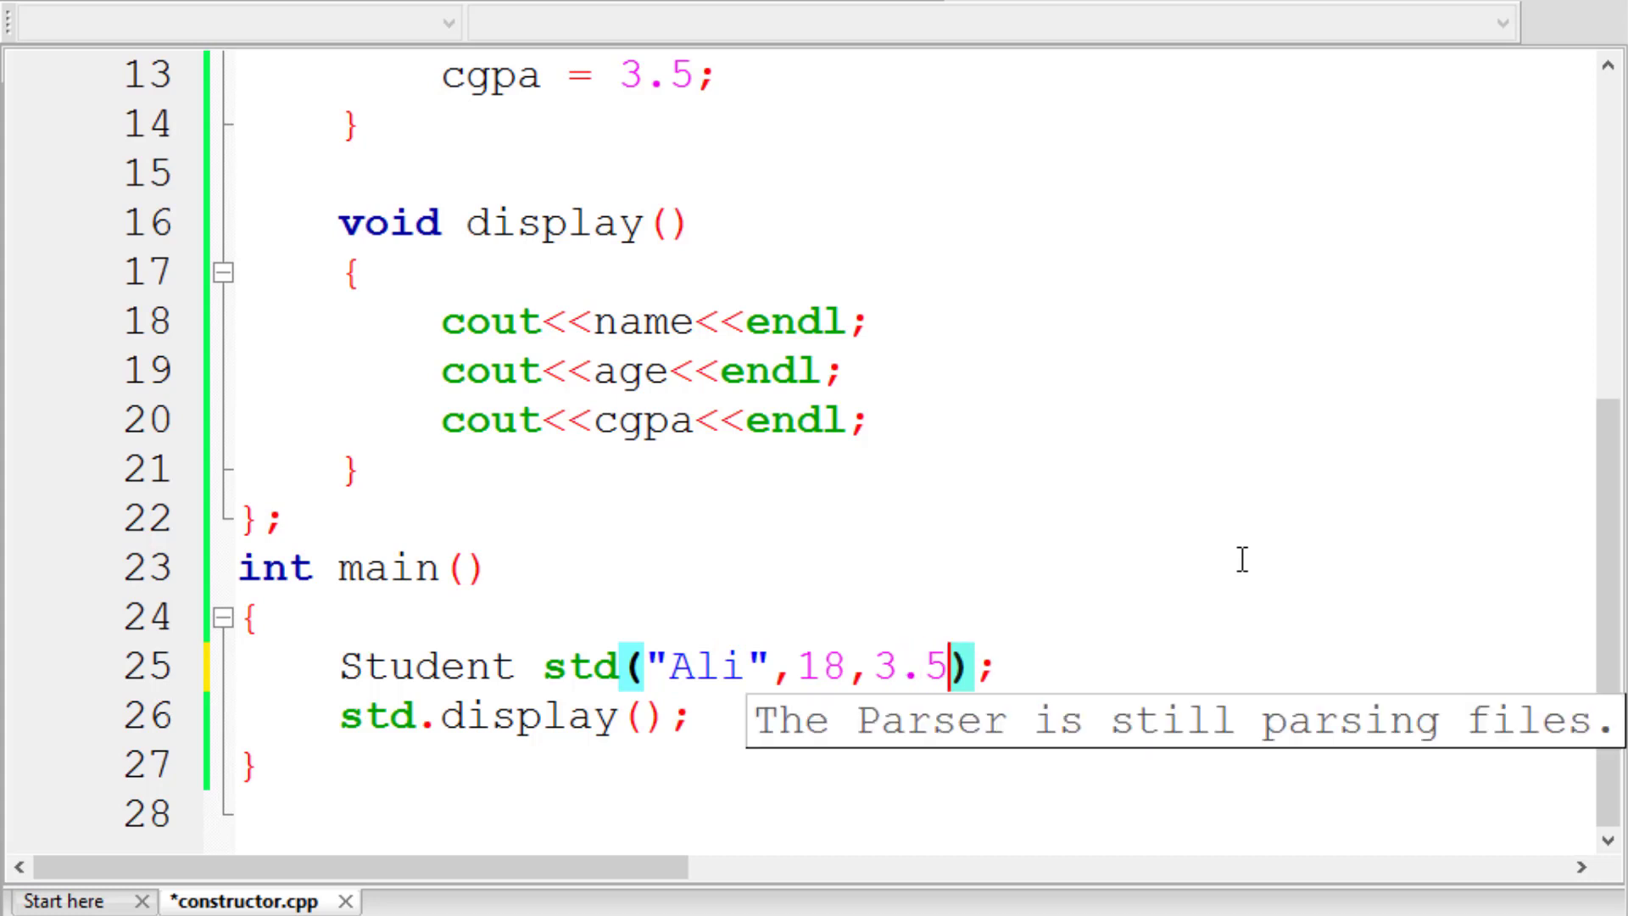
key("Up")
key("Up")
key("Up")
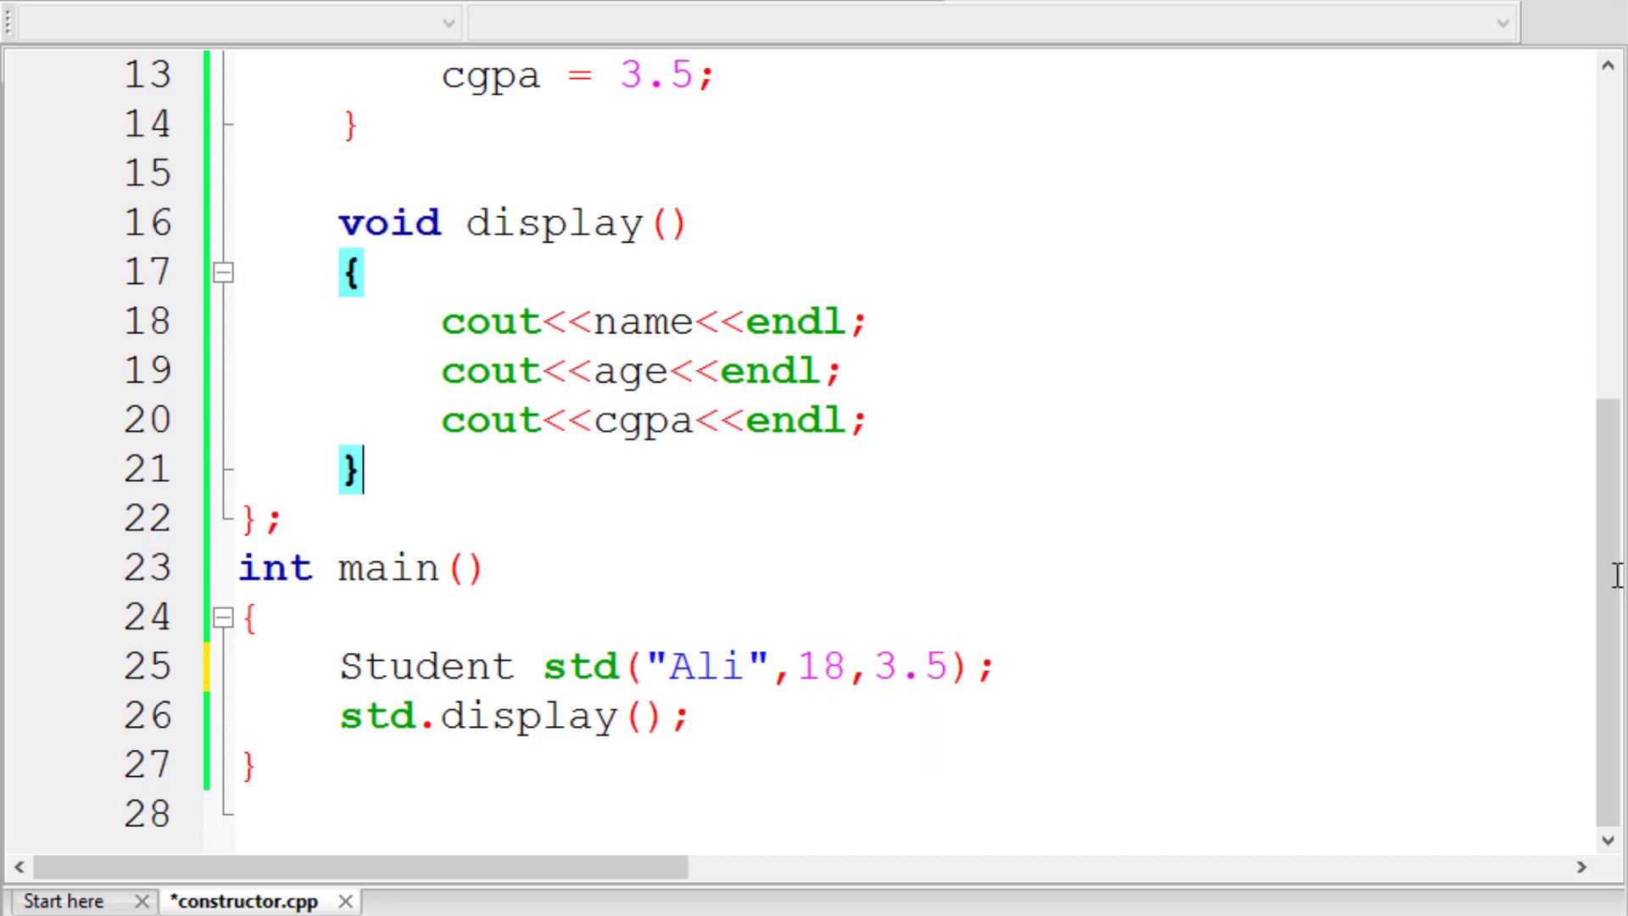
left_click_drag(1603, 524, 1625, 314)
scroll(576, 377, "up", 2)
Step: Start typing the parameters string Name, int Age, Float Cgpa inside Student()
left_click(542, 468)
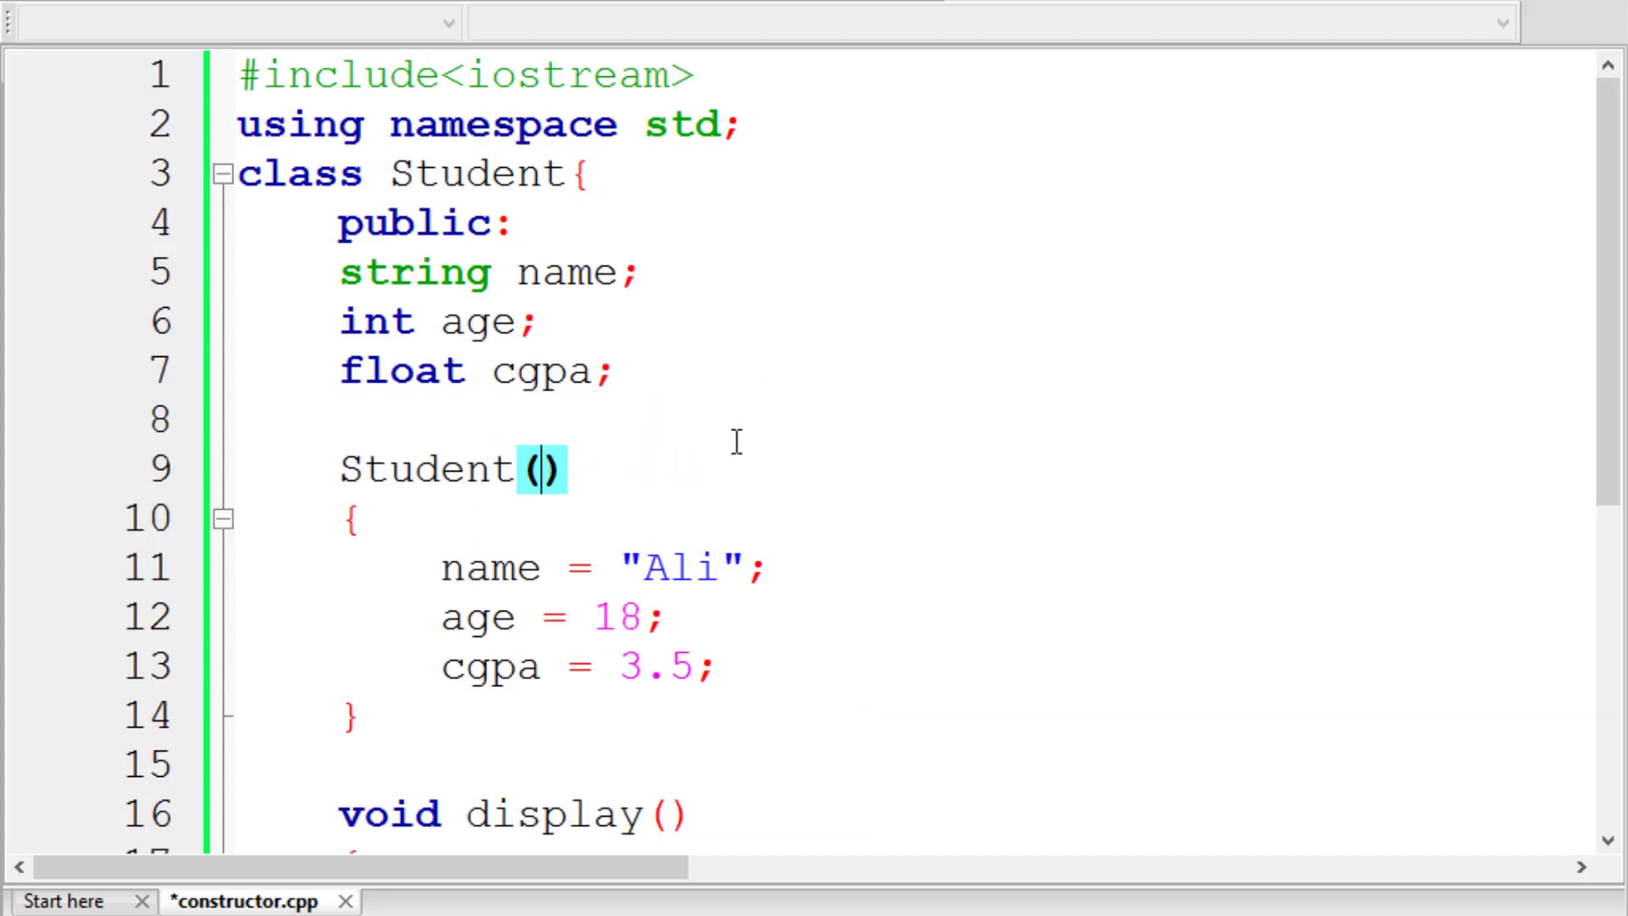
type("string ")
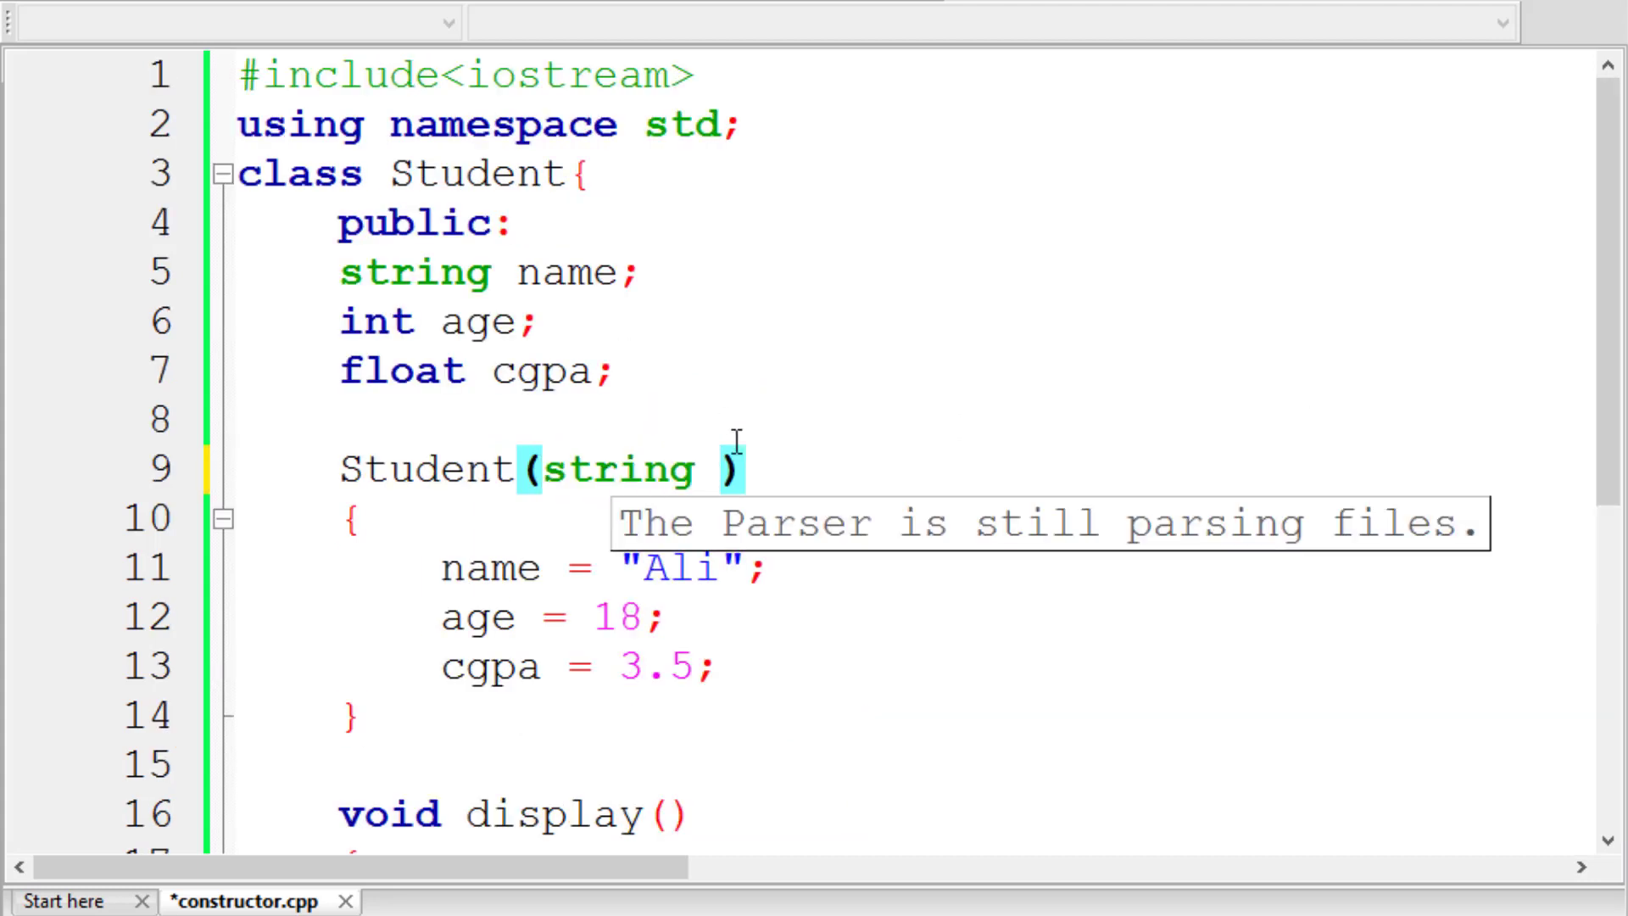
type("Name, in")
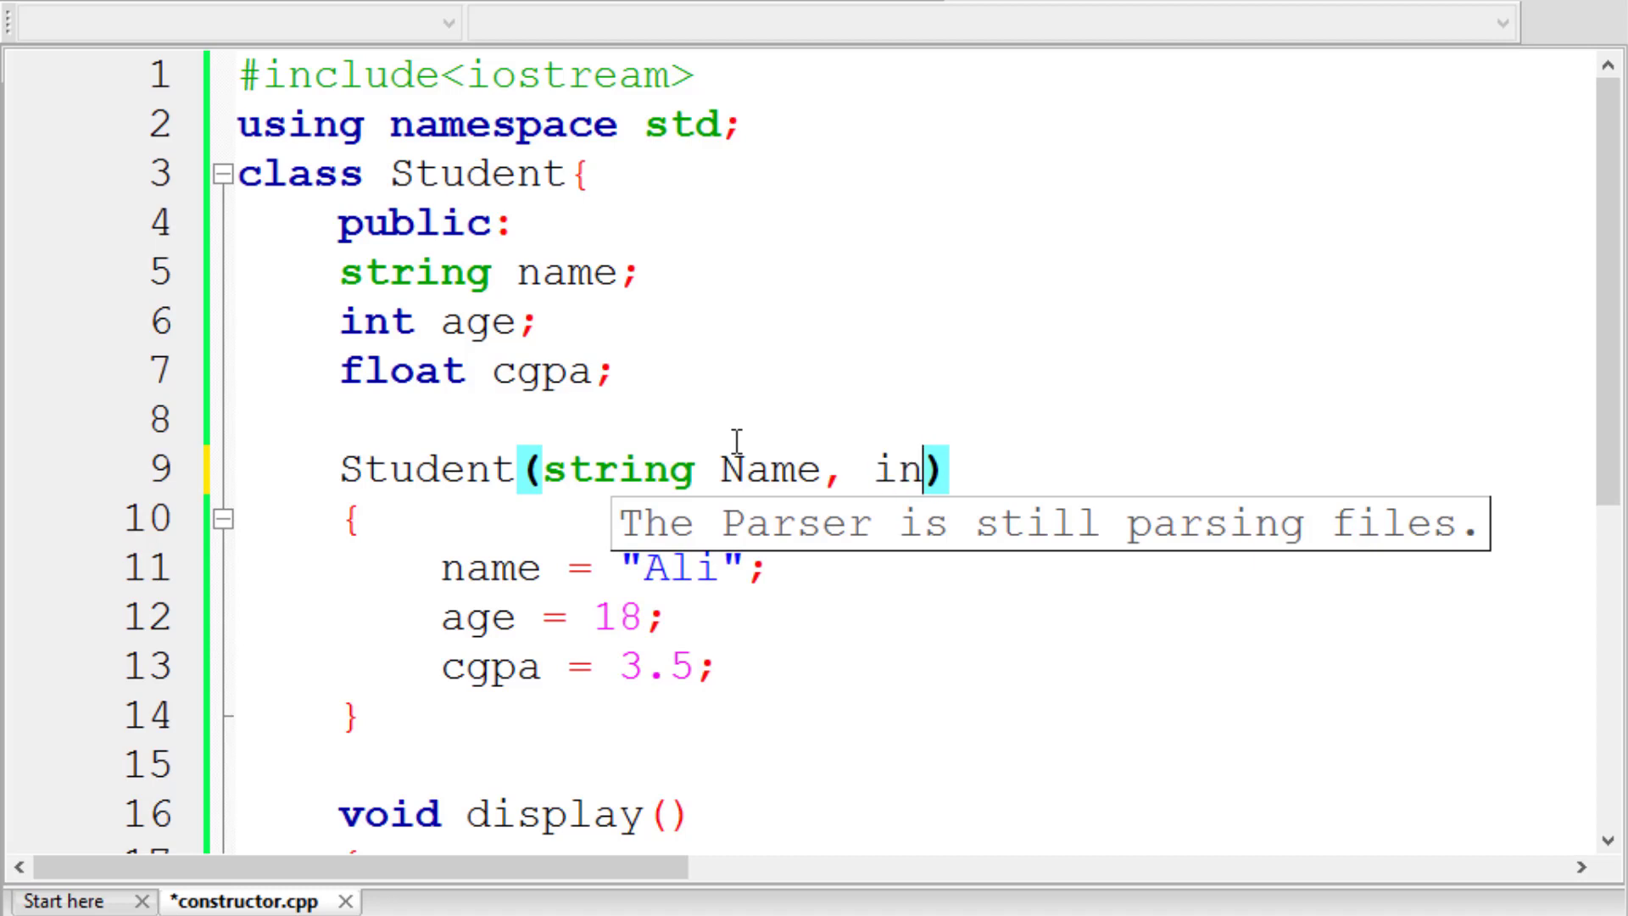
type("t Age, Float Cgpa")
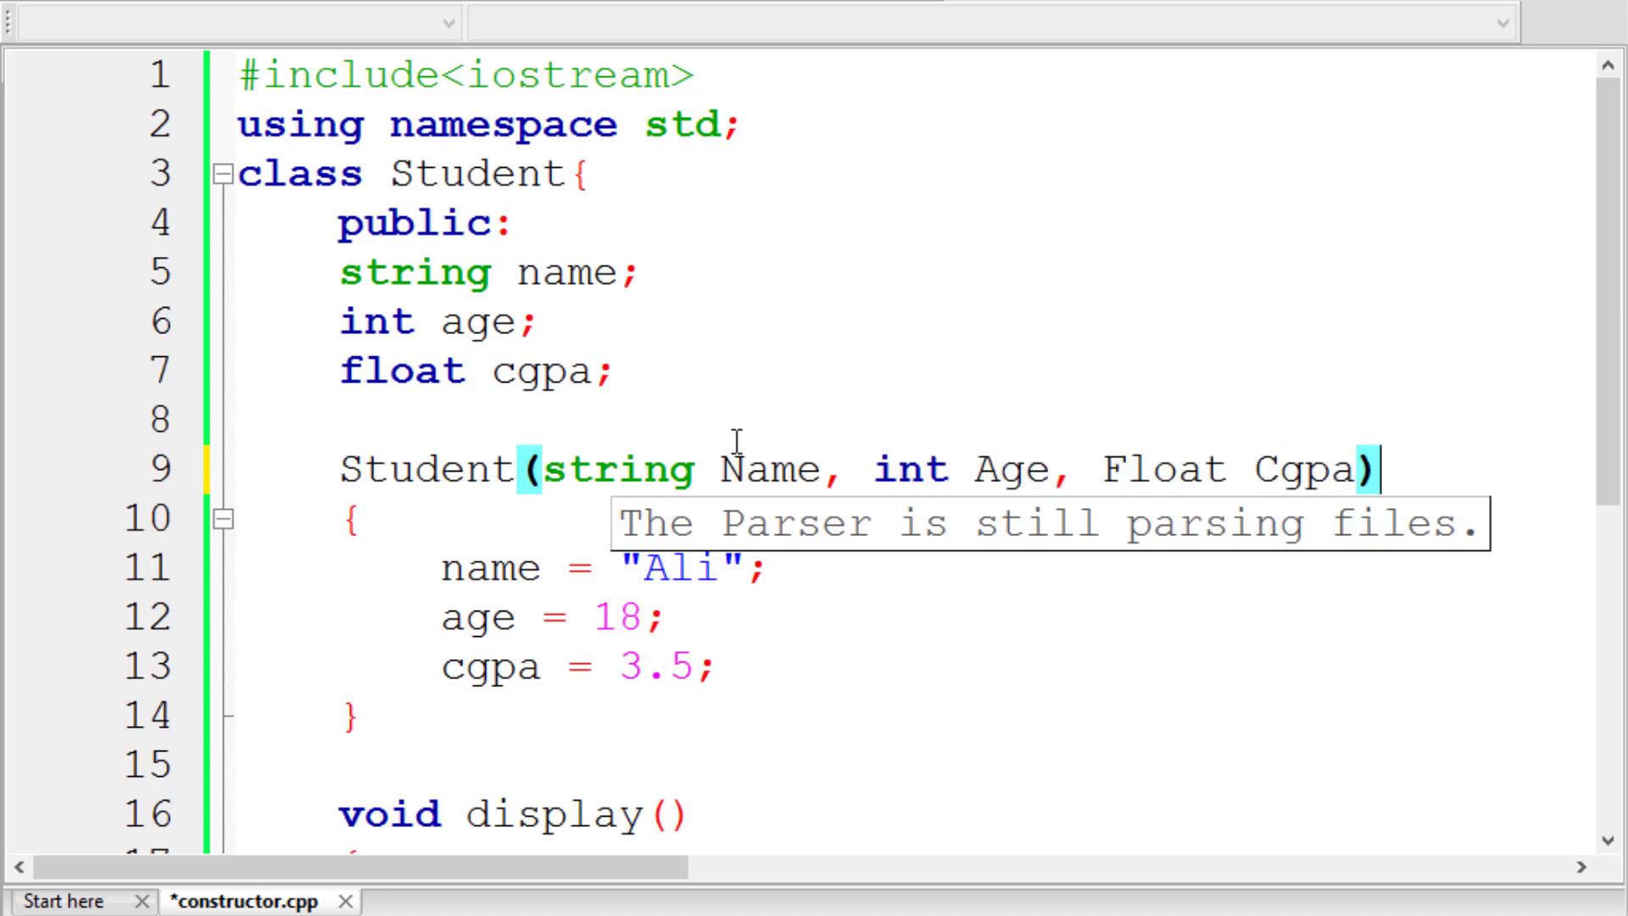
scroll(734, 441, "down", 1)
Step: Correct Float to float and assign the Name parameter to name instead of "Ali"
key("Left")
key("Left")
key("Left")
key("Left")
key("BackSpace")
type("f")
key("Down")
key("Down")
key("Left")
key("Left")
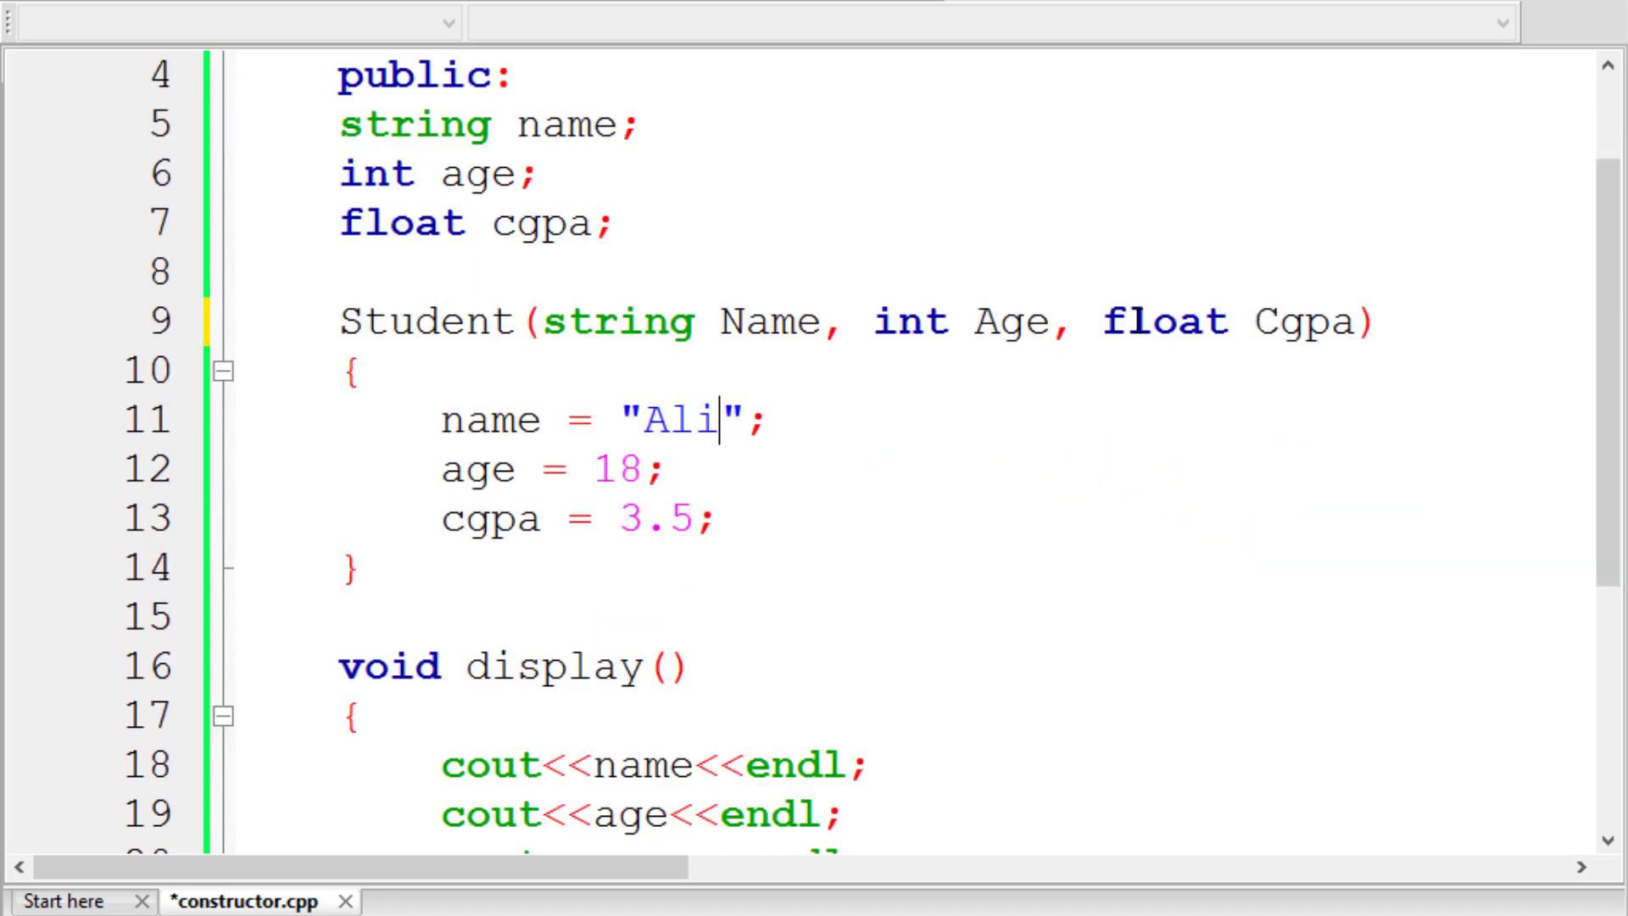
key("Right")
key("Right")
key("Left")
key("BackSpace")
key("BackSpace")
key("BackSpace")
type("Name")
Step: Assign the Age and Cgpa parameters to age and cgpa, replacing 18 and 3.5
key("Down")
key("Left")
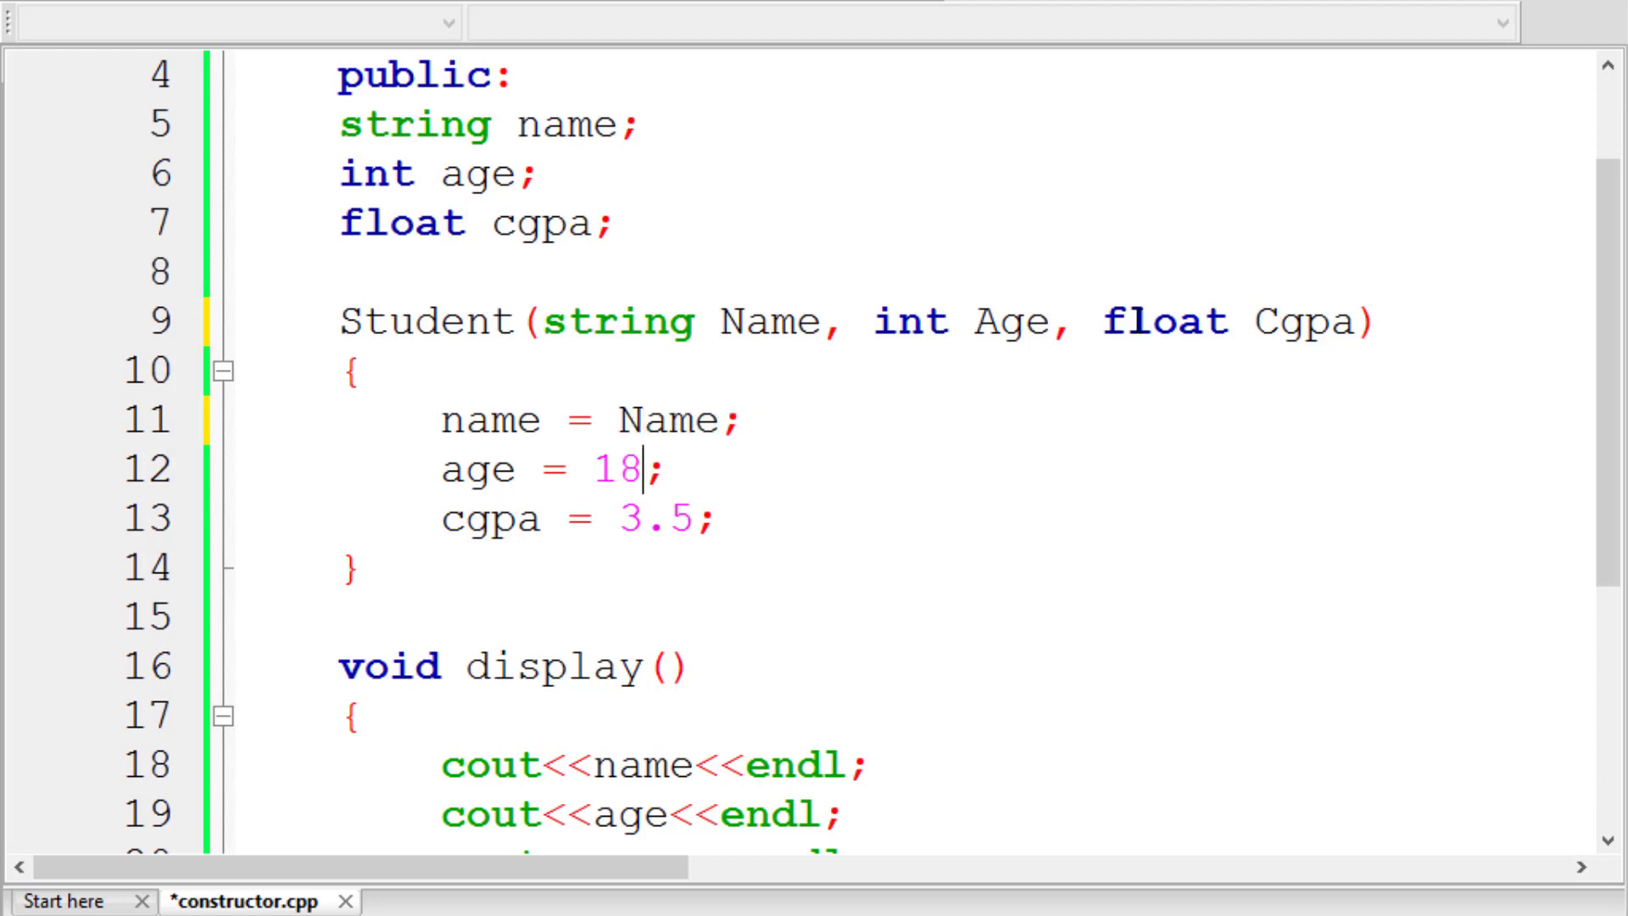
key("BackSpace")
key("BackSpace")
type("Age")
key("Down")
key("Right")
key("BackSpace")
key("BackSpace")
key("BackSpace")
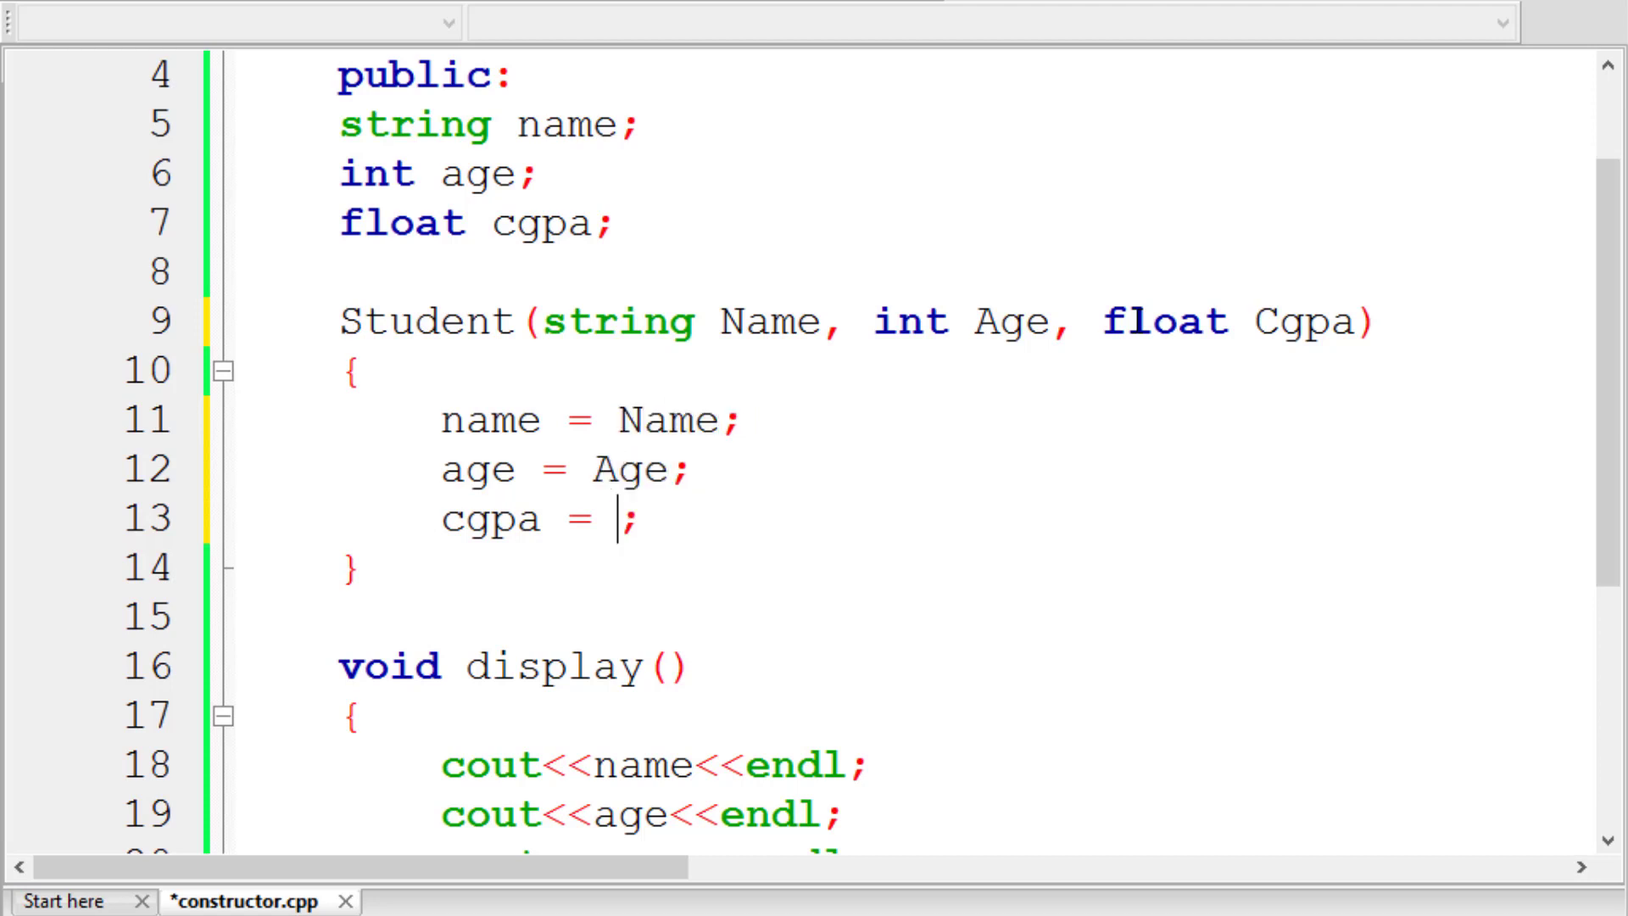
type("Cgpa")
key("Up")
key("Up")
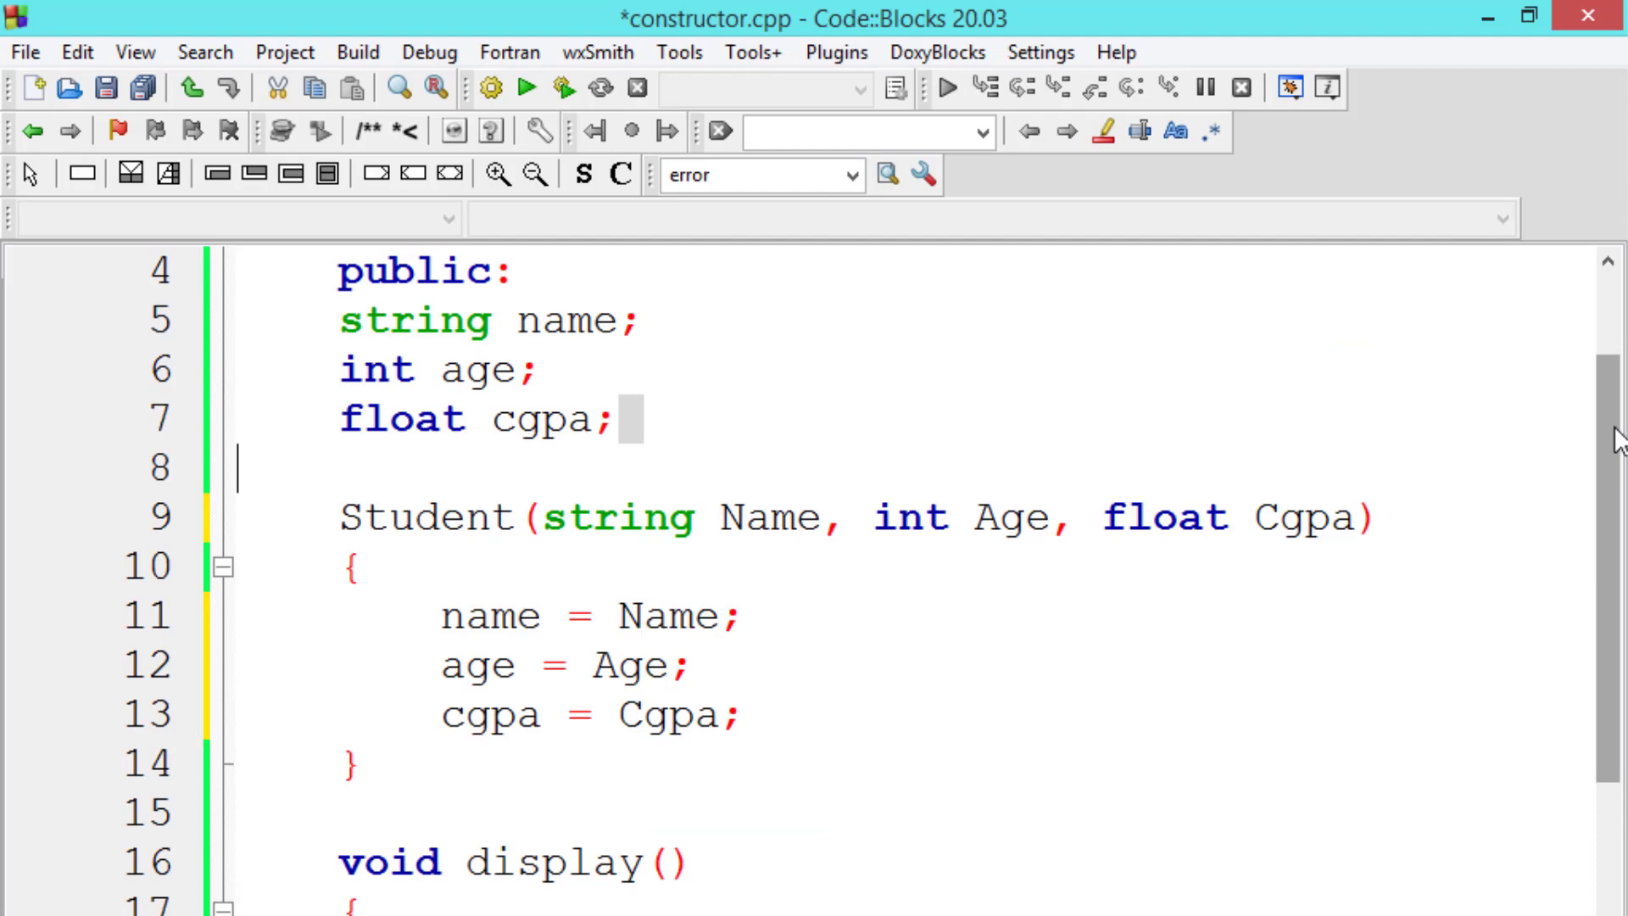
scroll(1615, 438, "up", 1)
Step: Build and run, check the console prints Ali, 18 and 3.5, then close it
left_click(573, 80)
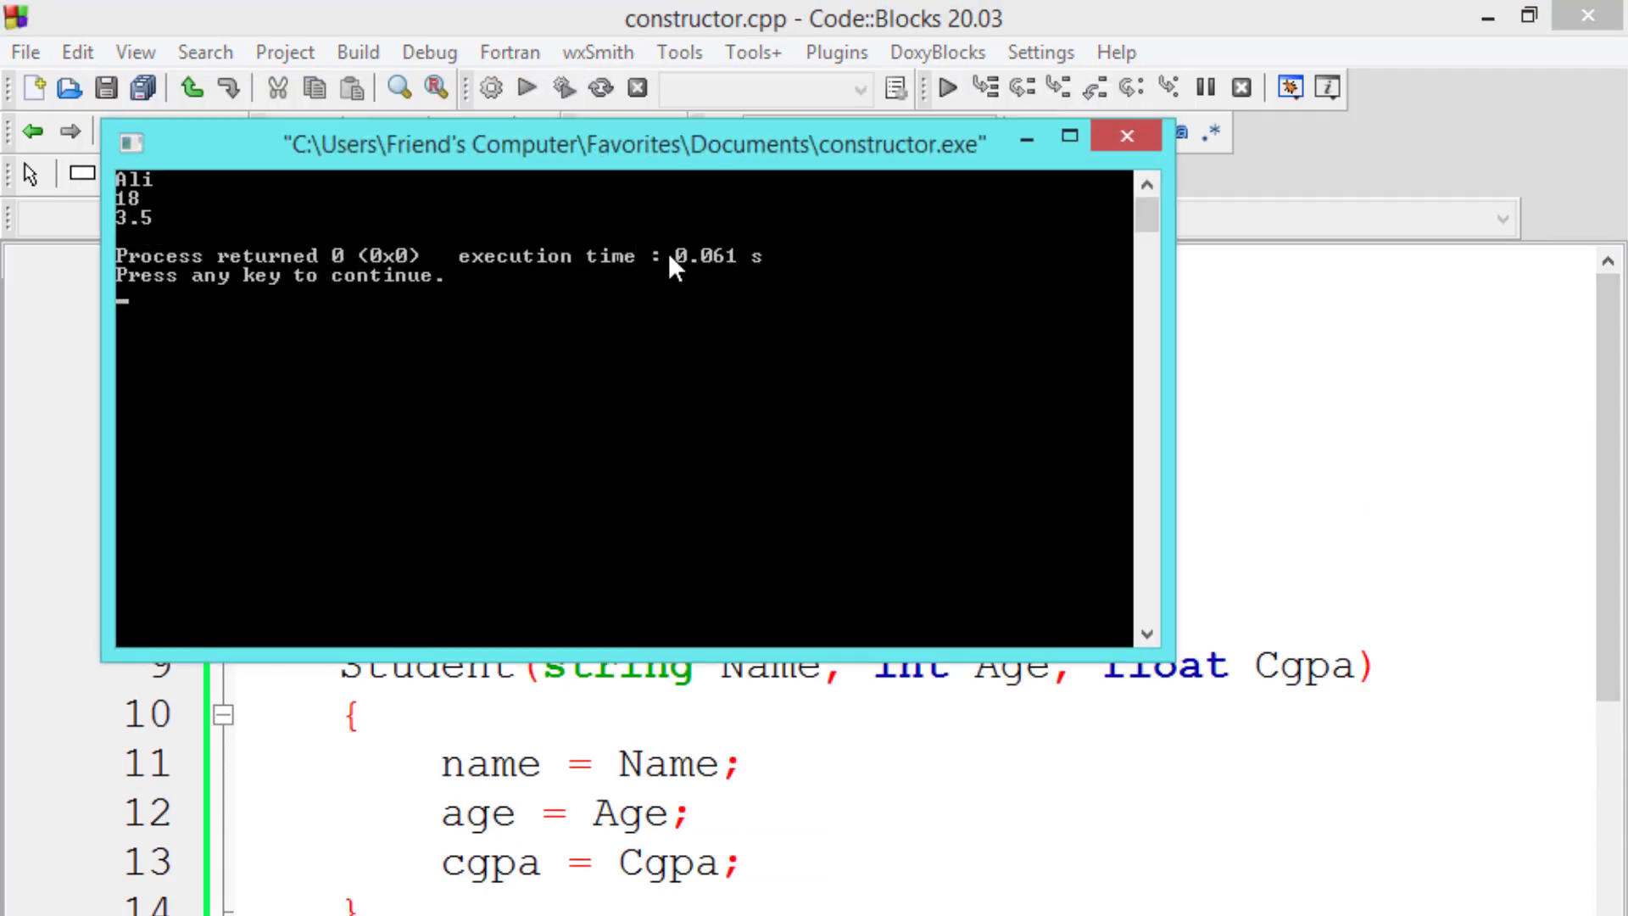
left_click_drag(574, 95, 703, 274)
left_click(1237, 283)
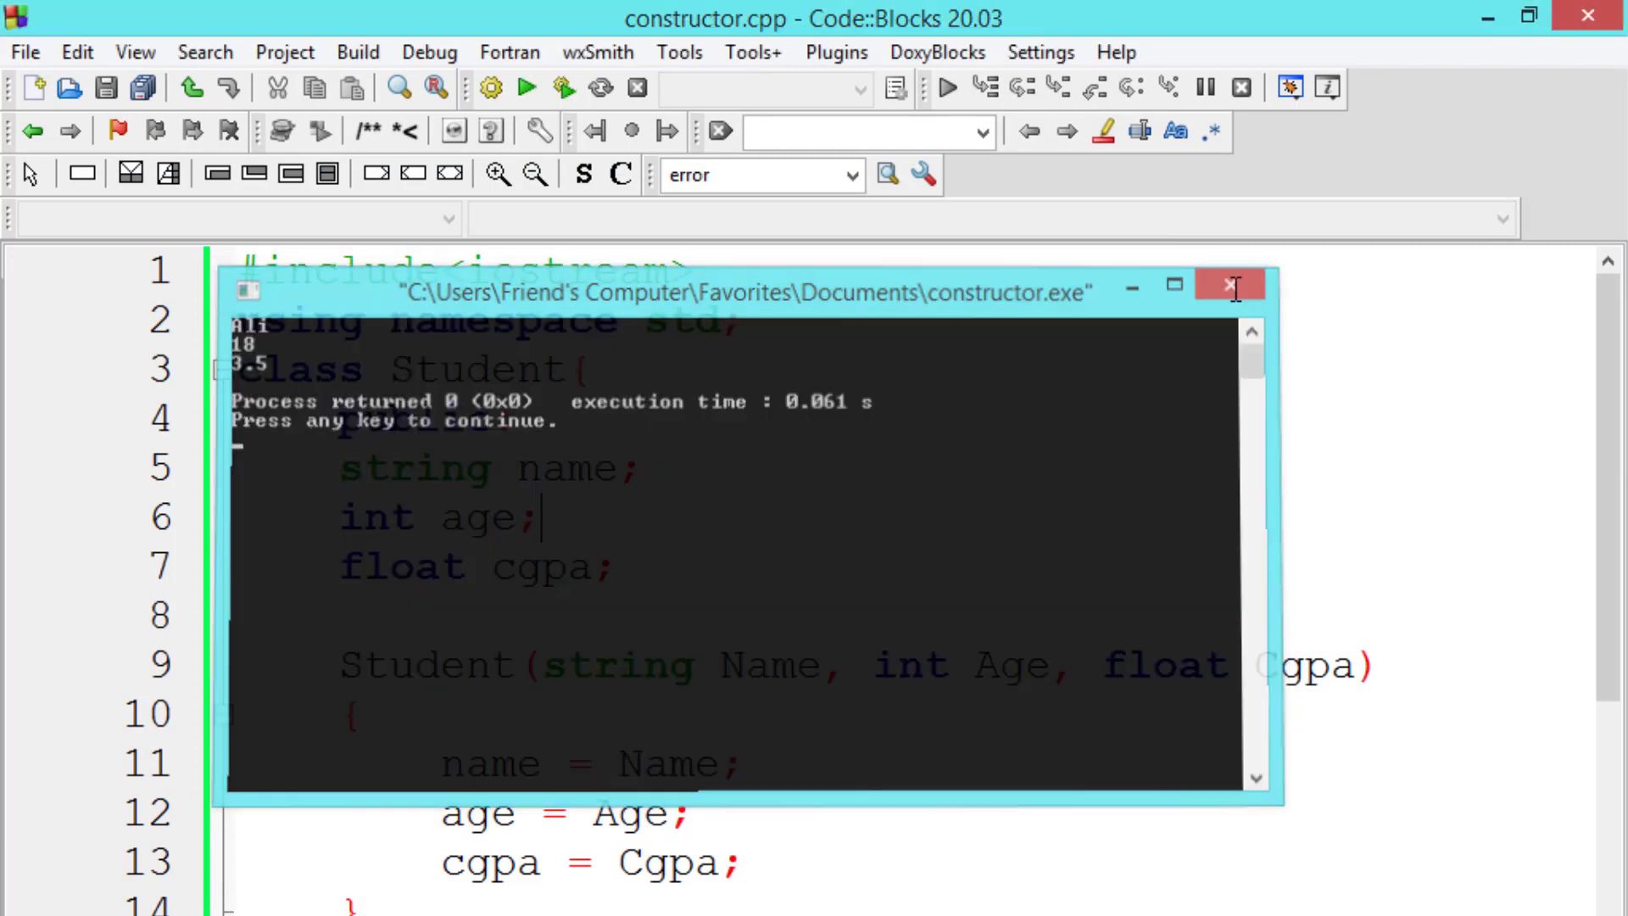
left_click_drag(1623, 484, 1624, 814)
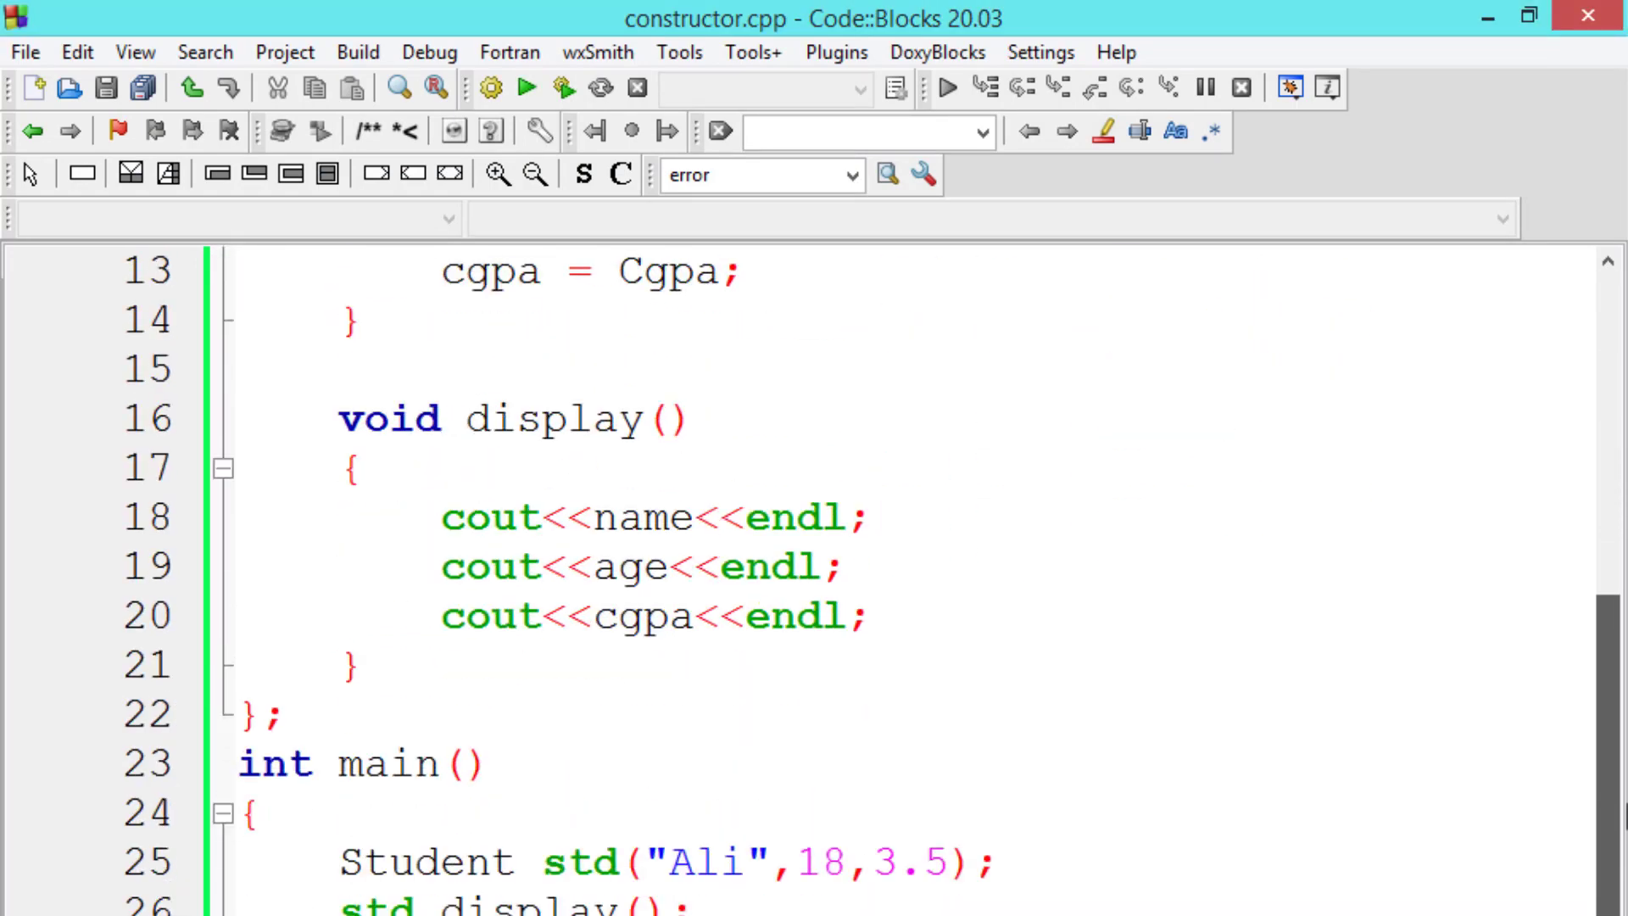
scroll(815, 586, "up", 2)
scroll(813, 586, "up", 1)
scroll(814, 585, "up", 1)
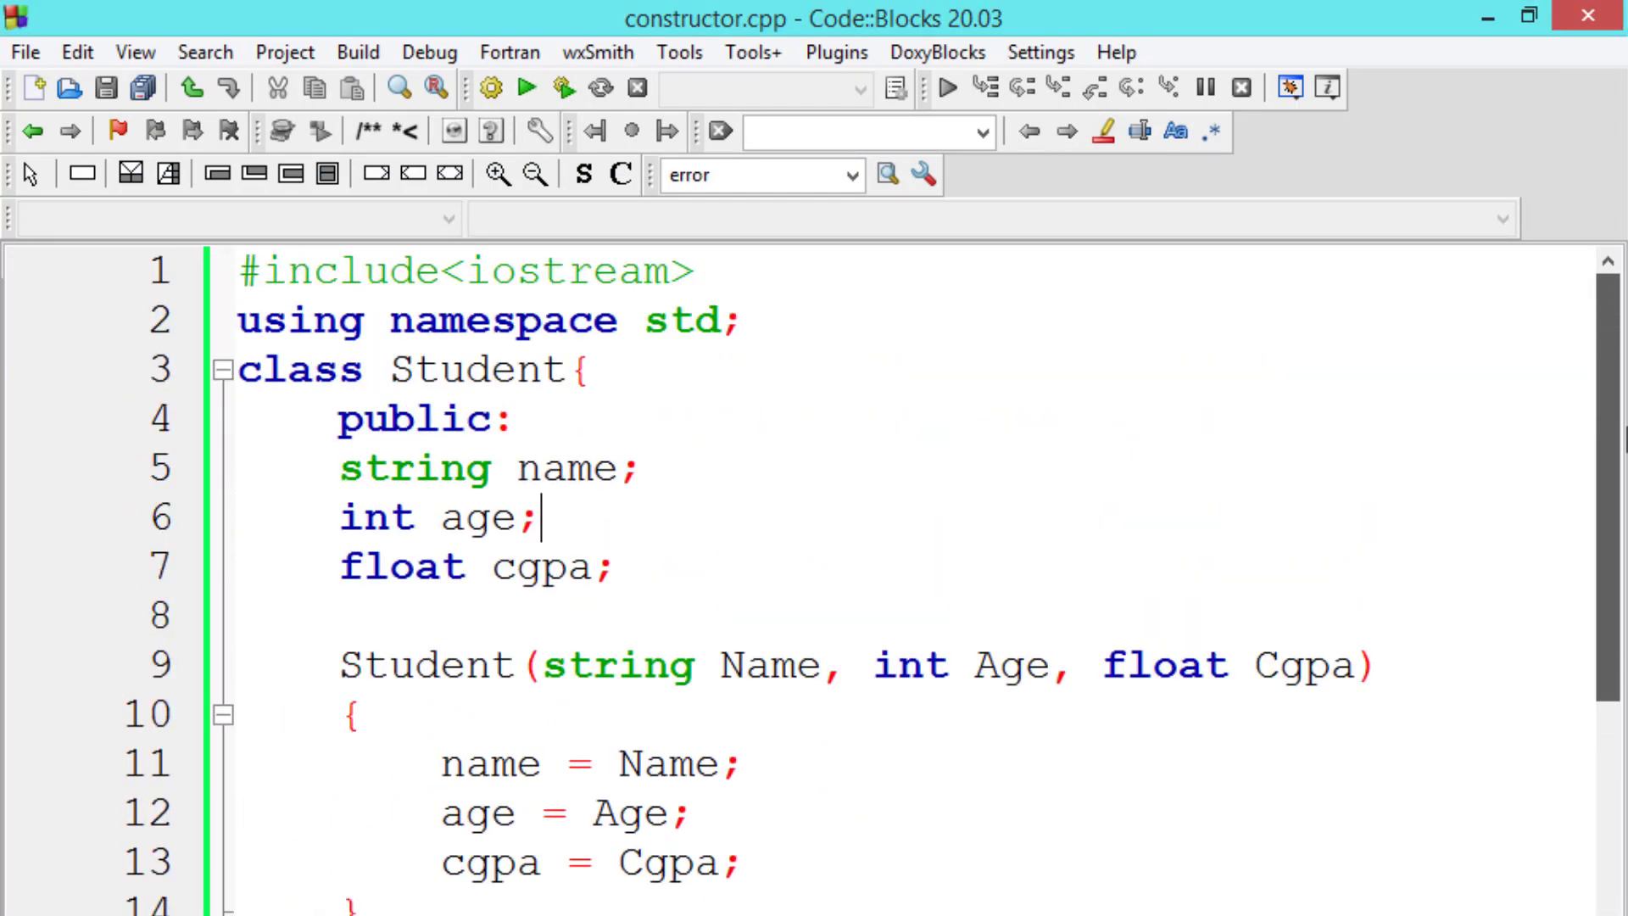